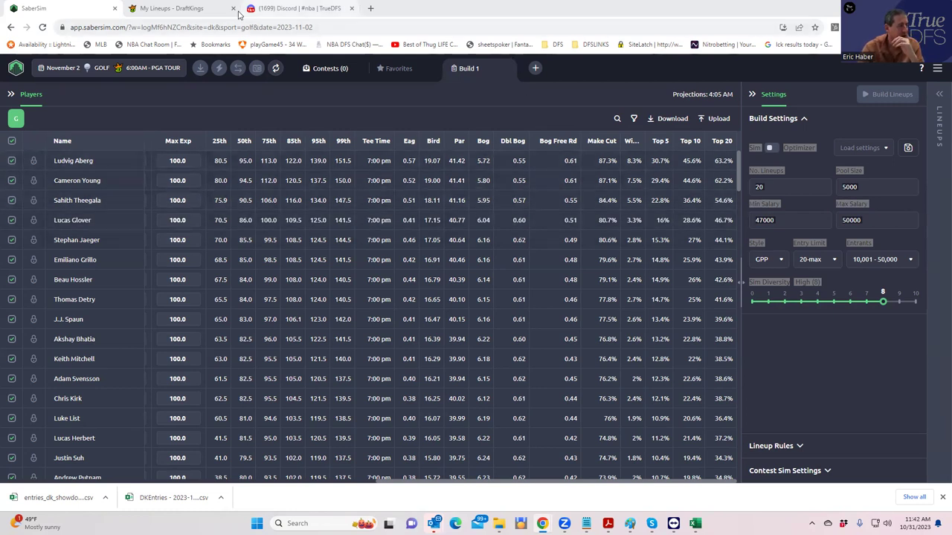
Pop the DraftKings lineups tab into its own window, scroll the player table left, and bring up PGADK_Proj
{"action": "left_click_drag", "start_coordinate": [201, 10], "coordinate": [951, 7]}
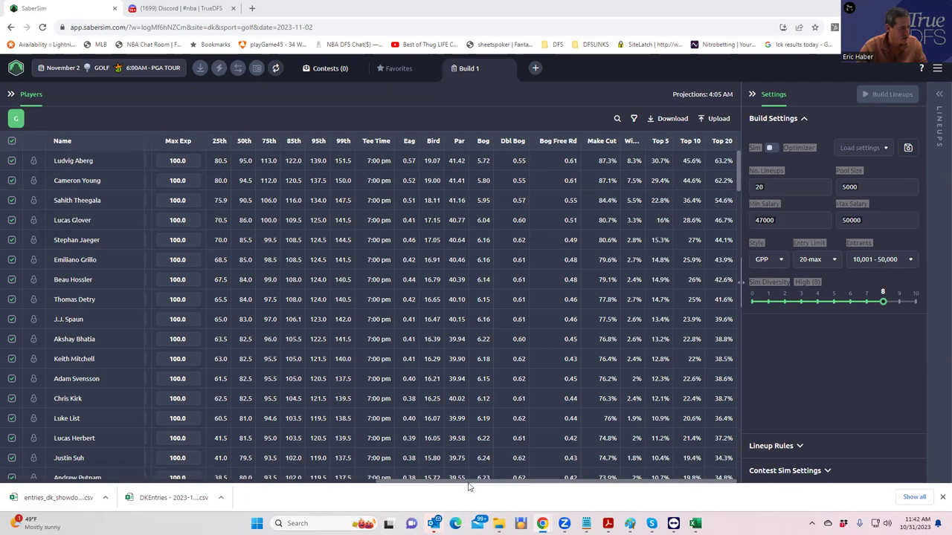
{"action": "left_click_drag", "start_coordinate": [468, 487], "coordinate": [74, 483]}
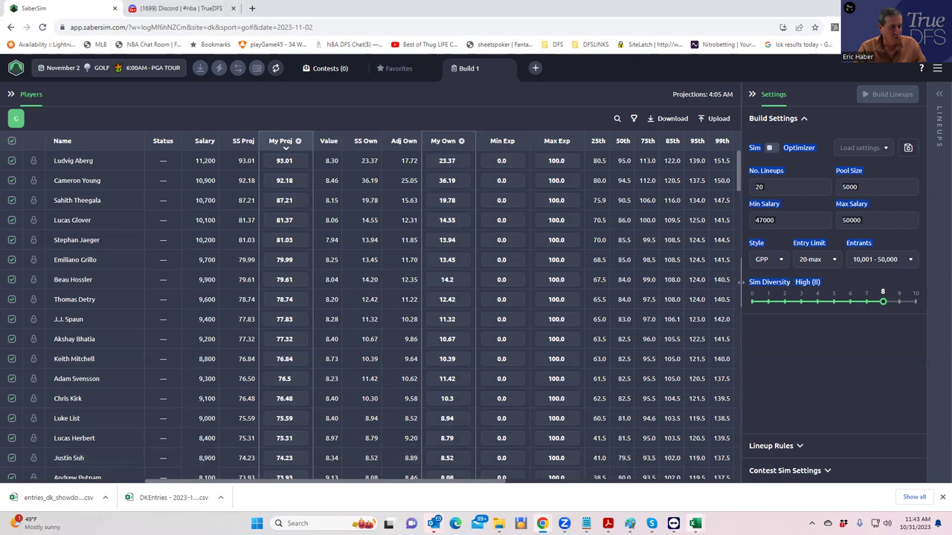
{"action": "mouse_move", "coordinate": [696, 523]}
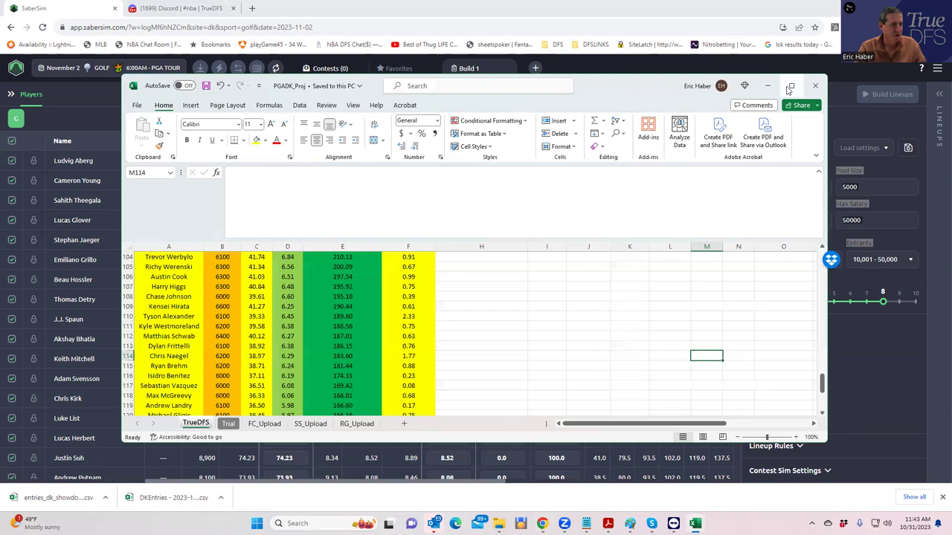
Maximize the PGADK_Proj workbook and scroll to the top of the TrueDFS sheet
{"action": "left_click", "coordinate": [787, 88]}
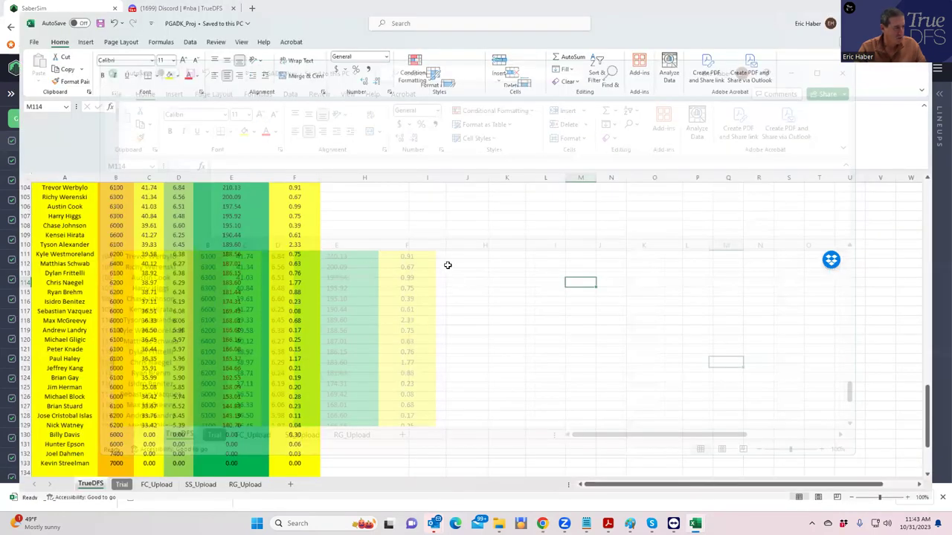
{"action": "scroll", "coordinate": [450, 244], "scroll_direction": "up", "scroll_amount": 20}
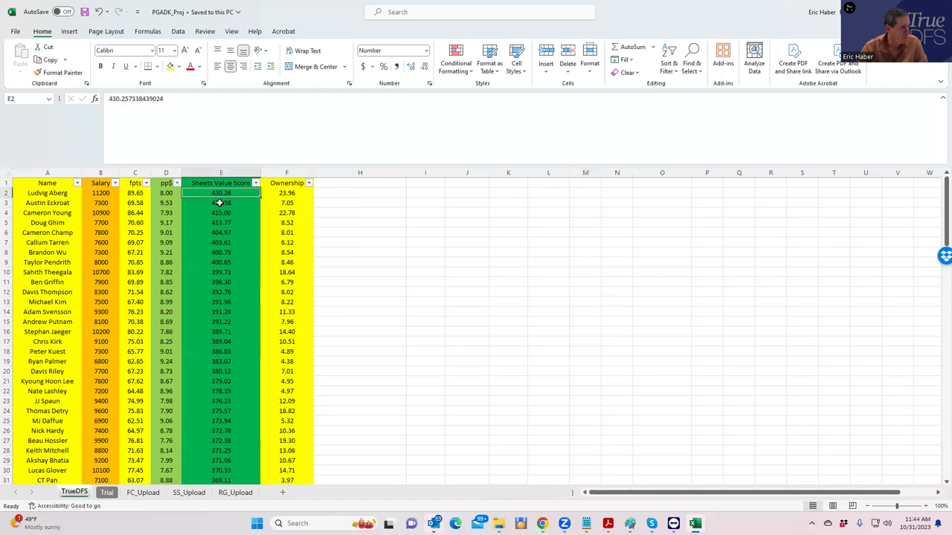
{"action": "left_click", "coordinate": [218, 203]}
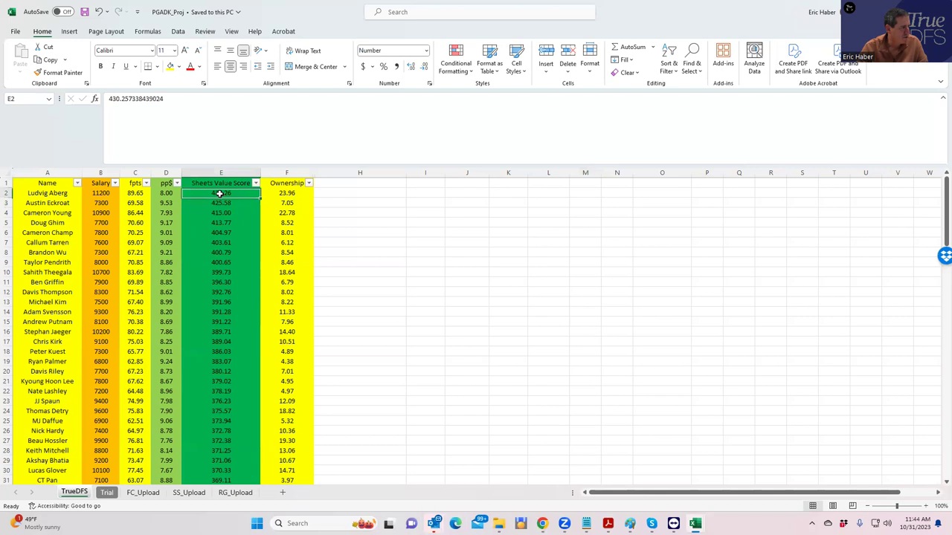
{"action": "left_click", "coordinate": [224, 214]}
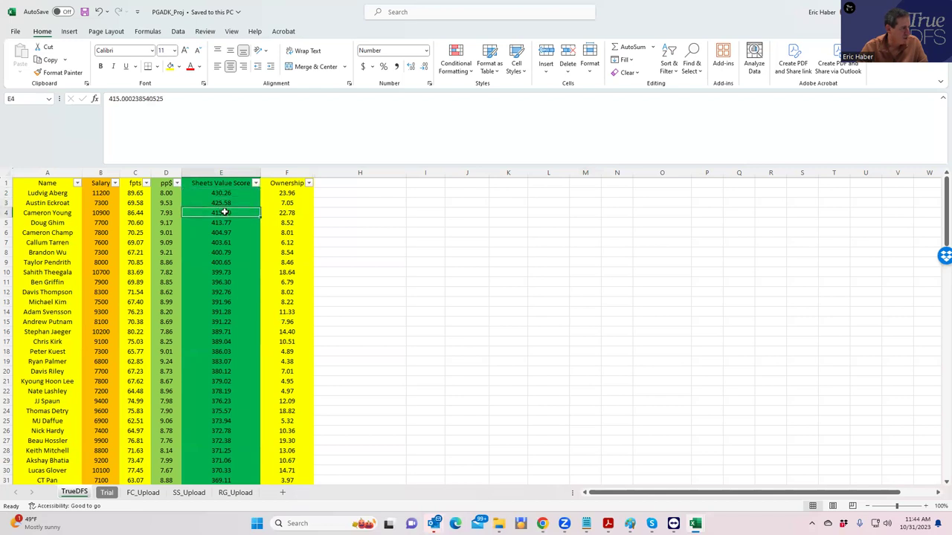
{"action": "left_click", "coordinate": [220, 194]}
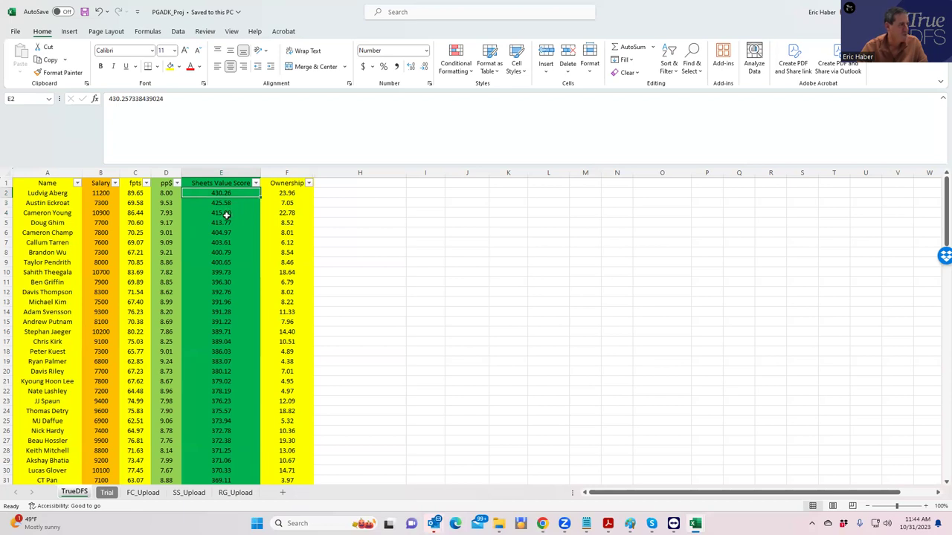
{"action": "left_click", "coordinate": [216, 204]}
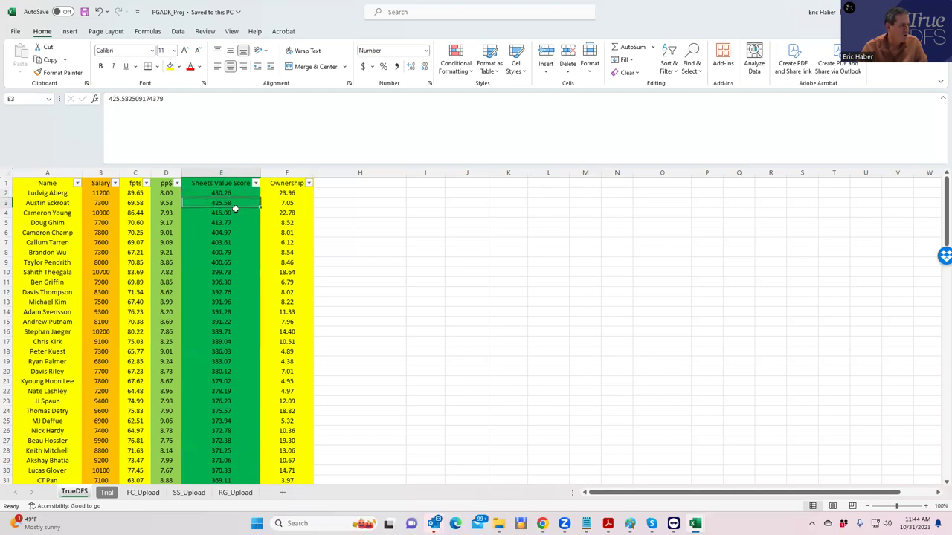
{"action": "left_click", "coordinate": [222, 214]}
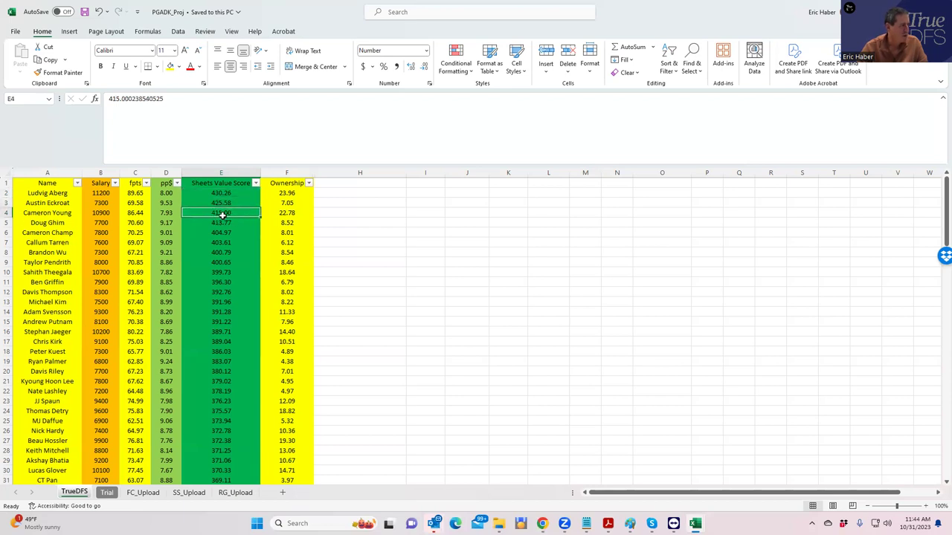
{"action": "left_click", "coordinate": [221, 224]}
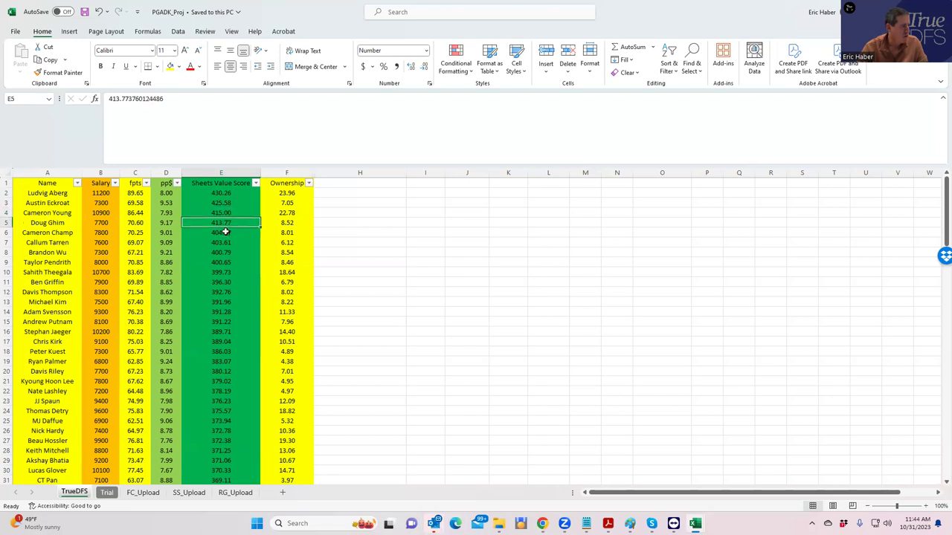
{"action": "left_click", "coordinate": [101, 194]}
{"action": "left_click", "coordinate": [106, 224]}
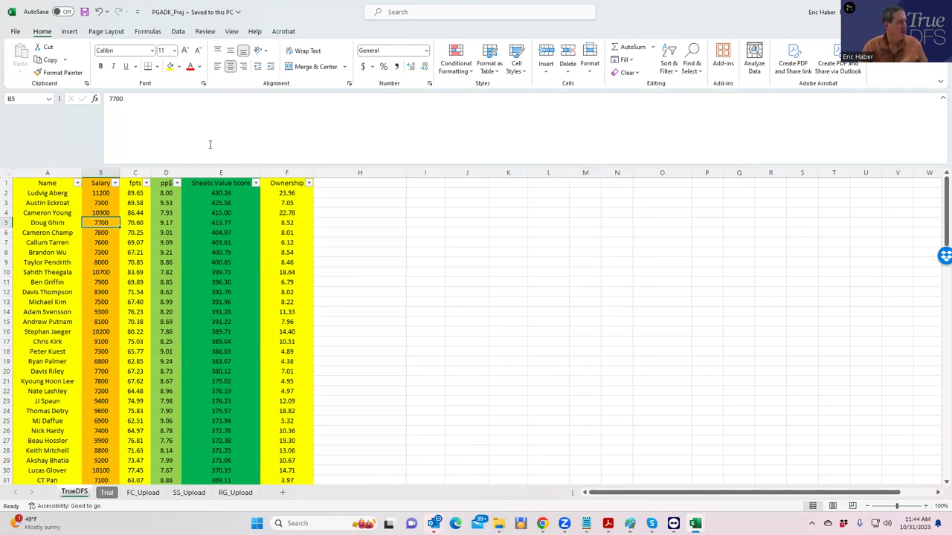
Review the top golfers, checking Cameron Young's value score, 22.78 ownership and 10900 salary
{"action": "left_click", "coordinate": [49, 192]}
{"action": "left_click", "coordinate": [48, 205]}
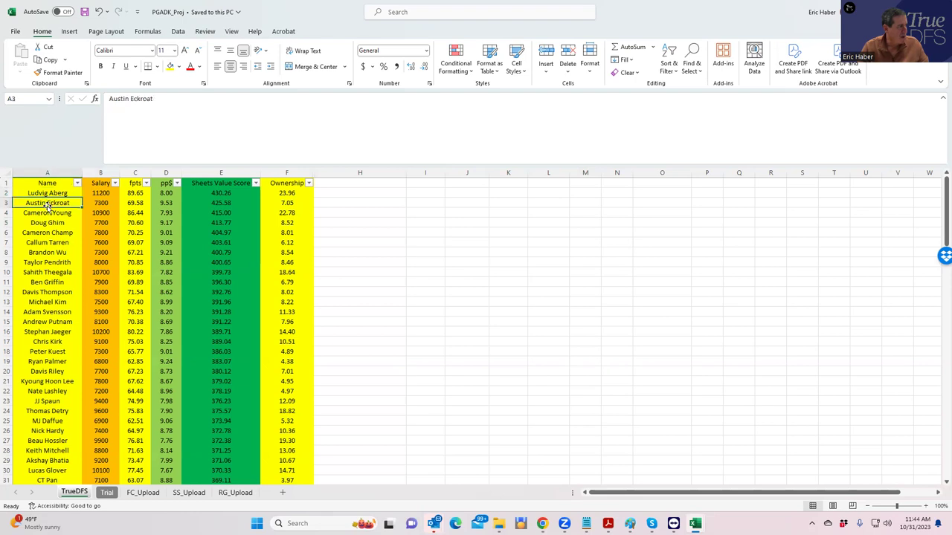
{"action": "left_click", "coordinate": [96, 203]}
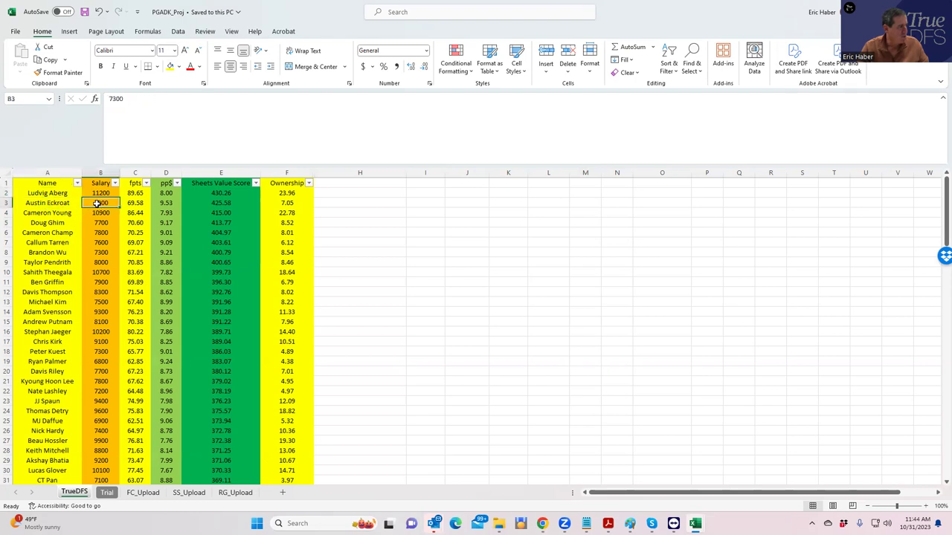
{"action": "left_click", "coordinate": [49, 194]}
{"action": "left_click", "coordinate": [50, 213]}
{"action": "left_click", "coordinate": [51, 229]}
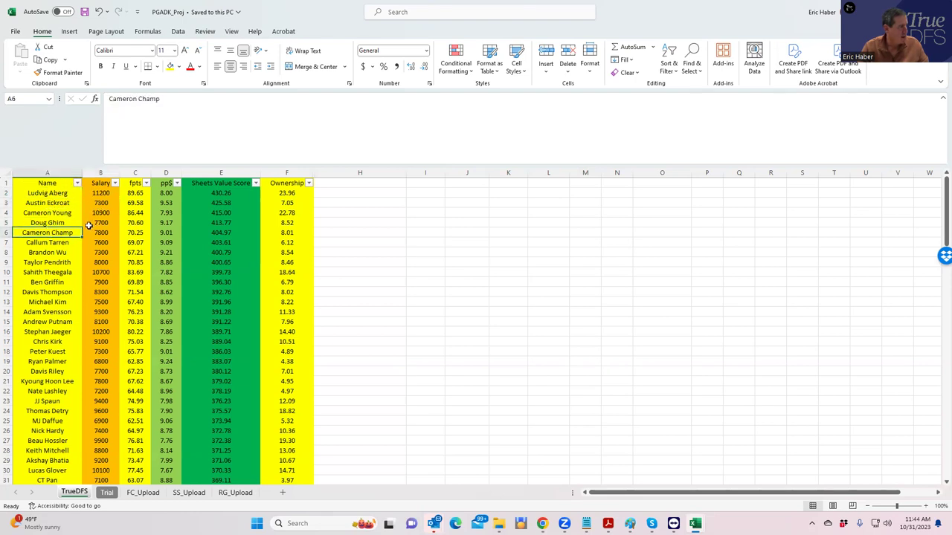
{"action": "left_click", "coordinate": [52, 214]}
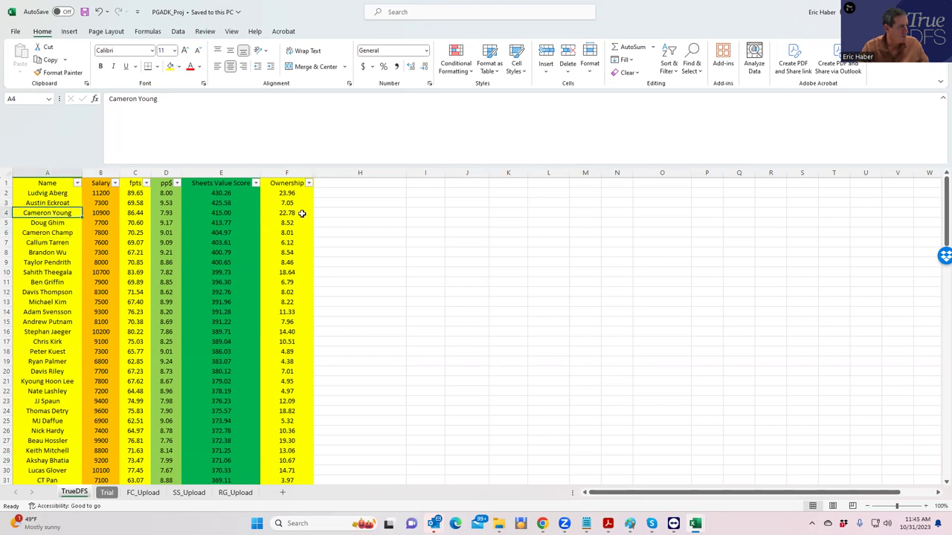
{"action": "left_click", "coordinate": [211, 214]}
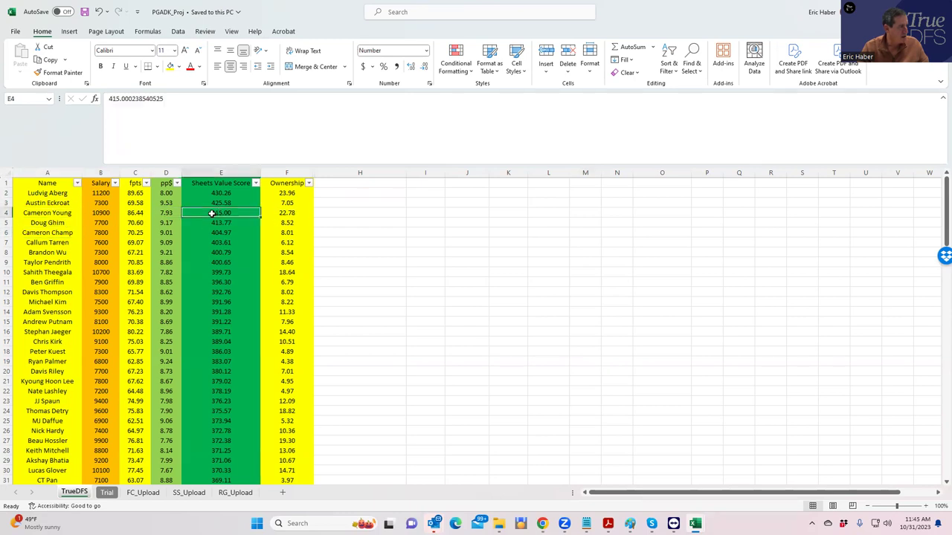
{"action": "left_click", "coordinate": [278, 214]}
{"action": "left_click", "coordinate": [100, 213]}
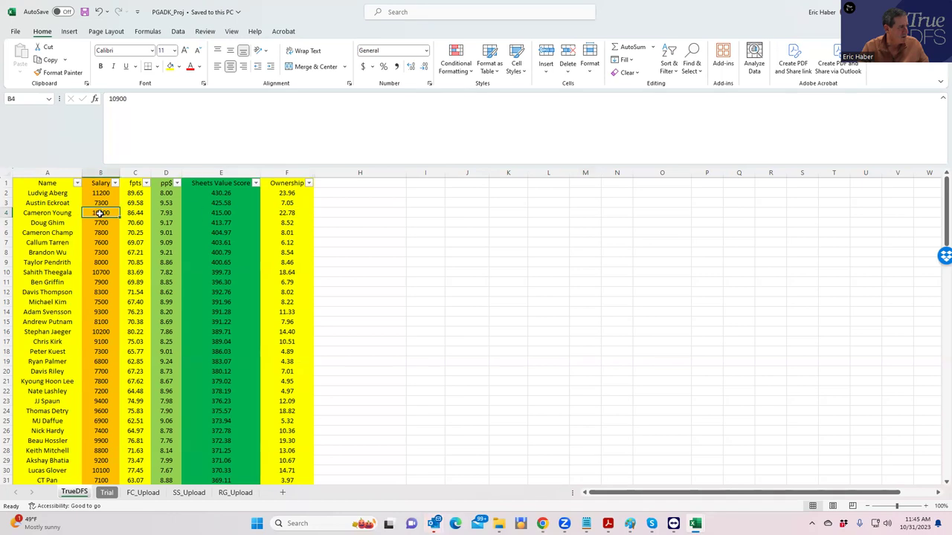
{"action": "left_click", "coordinate": [278, 213]}
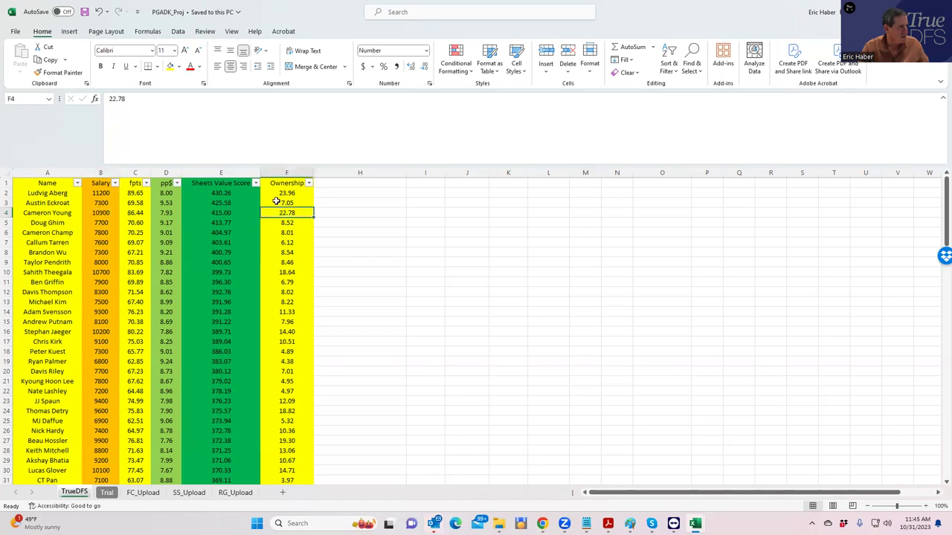
Compare Young's 10900 salary with Aberg's 11200, Eckroat's 7300, Champ's 7800 and Pendrith's 8000
{"action": "left_click", "coordinate": [108, 194]}
{"action": "left_click", "coordinate": [109, 213]}
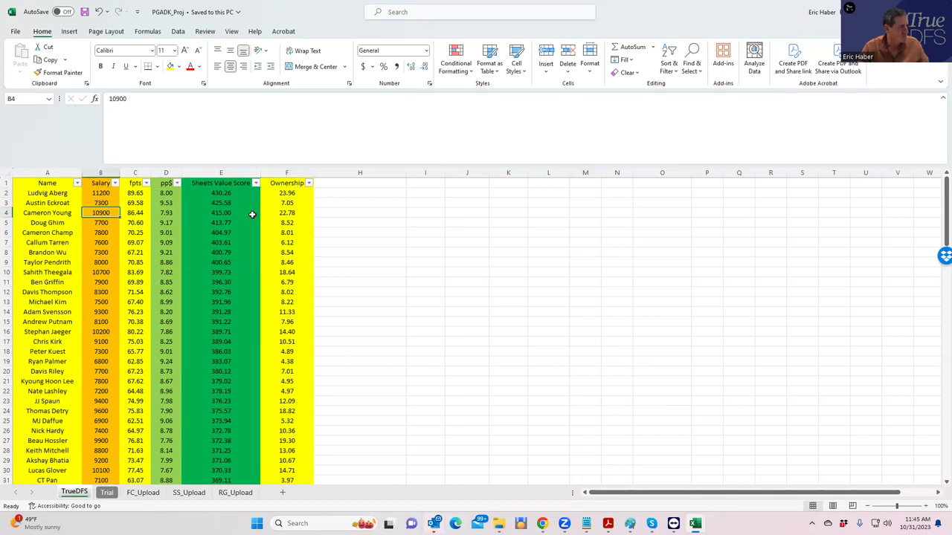
{"action": "left_click", "coordinate": [227, 214]}
{"action": "left_click", "coordinate": [97, 193]}
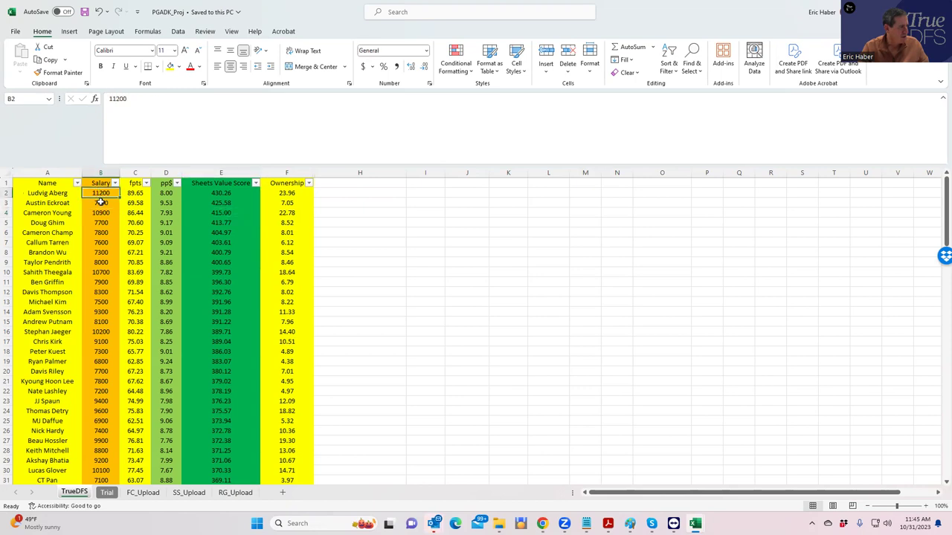
{"action": "left_click", "coordinate": [104, 212]}
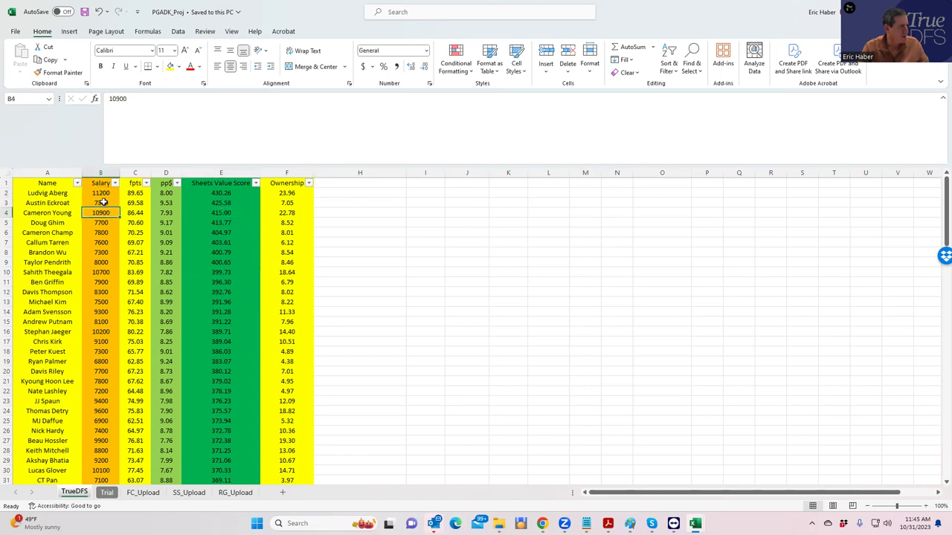
{"action": "left_click", "coordinate": [100, 192]}
{"action": "left_click", "coordinate": [105, 211]}
{"action": "left_click", "coordinate": [96, 203]}
{"action": "left_click", "coordinate": [100, 251]}
{"action": "left_click", "coordinate": [99, 233]}
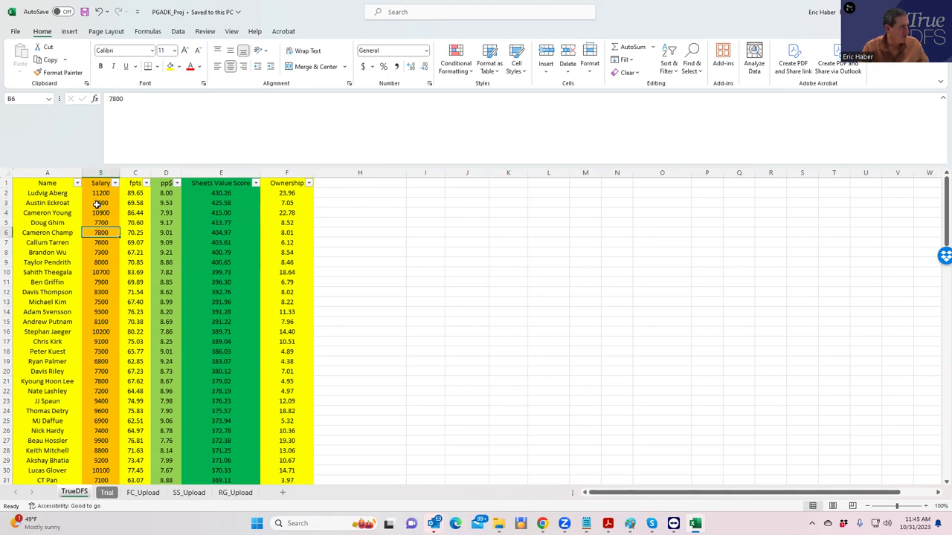
{"action": "left_click", "coordinate": [97, 204]}
{"action": "left_click", "coordinate": [96, 231]}
{"action": "left_click", "coordinate": [104, 262]}
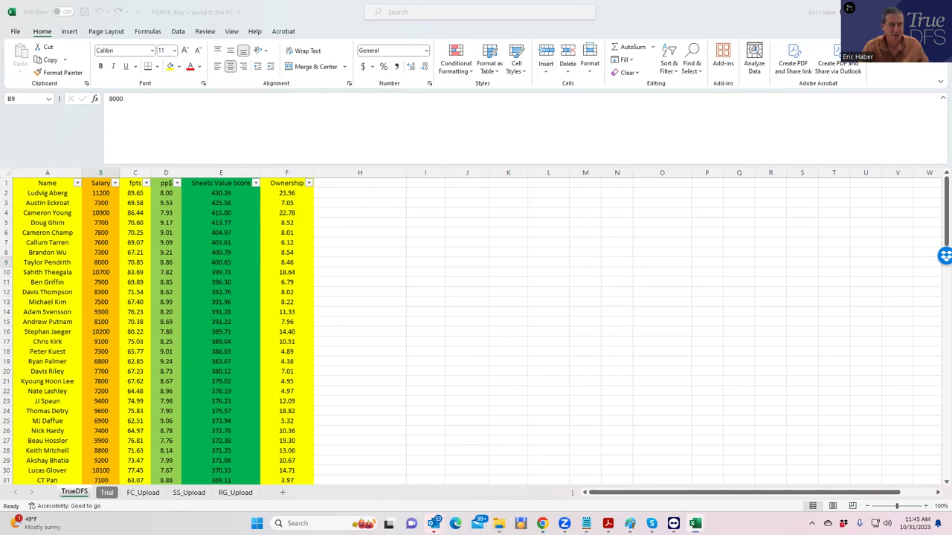
Enter the PGA TOUR $30K Par 4 contest and add L. Aberg, removing Cam. Young
{"action": "key", "text": "alt+Tab"}
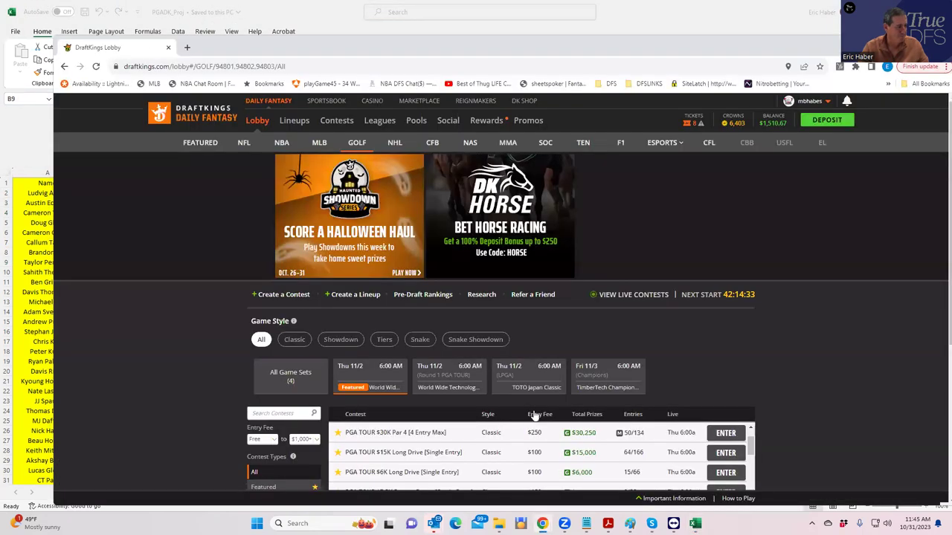
{"action": "left_click", "coordinate": [725, 432]}
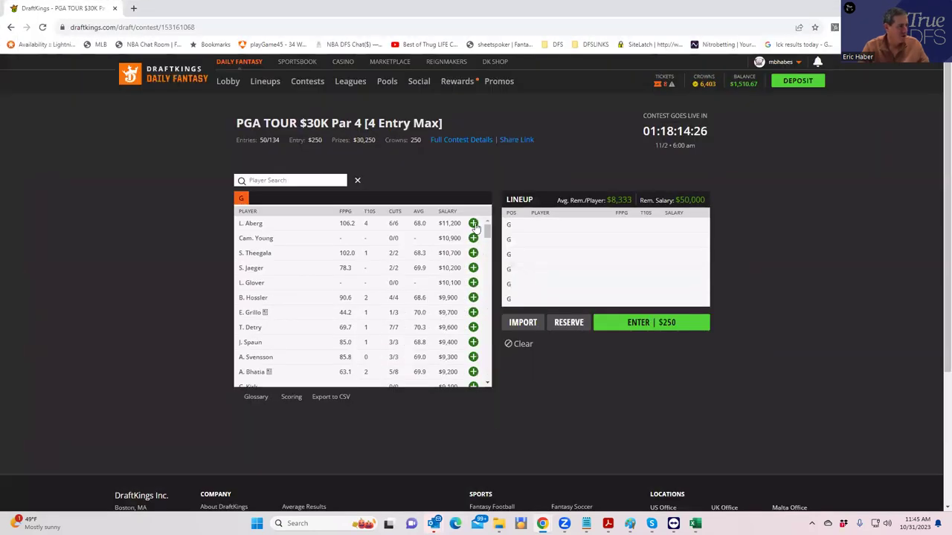
{"action": "left_click", "coordinate": [473, 223]}
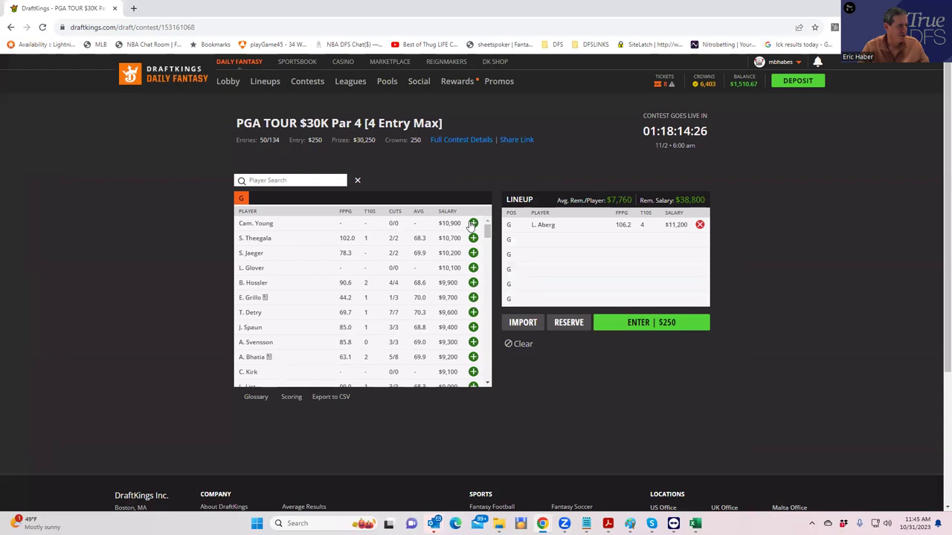
{"action": "left_click", "coordinate": [472, 223]}
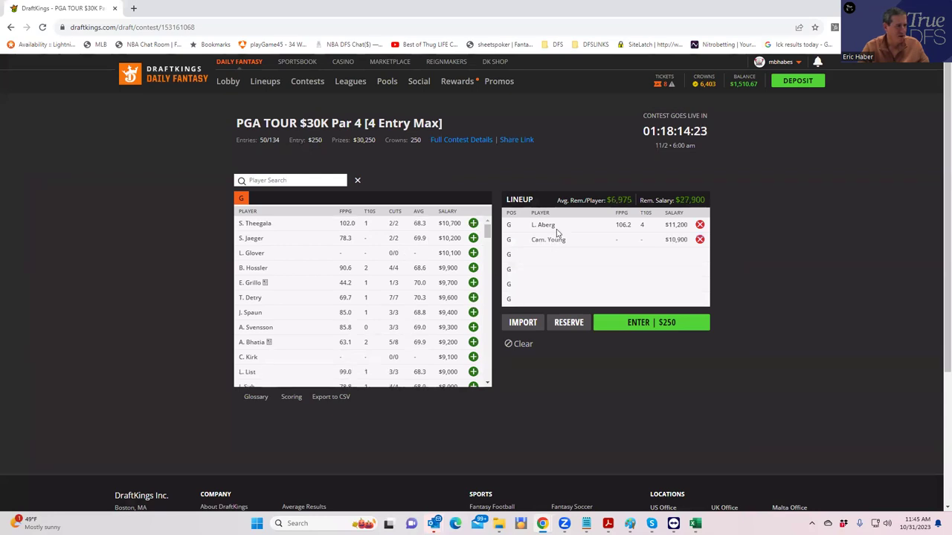
{"action": "left_click", "coordinate": [699, 240]}
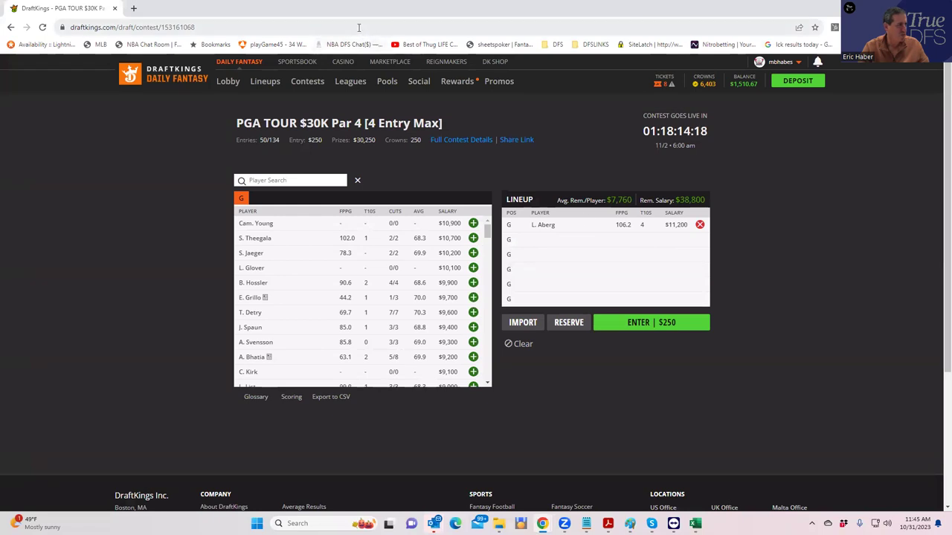
{"action": "left_click", "coordinate": [276, 180]}
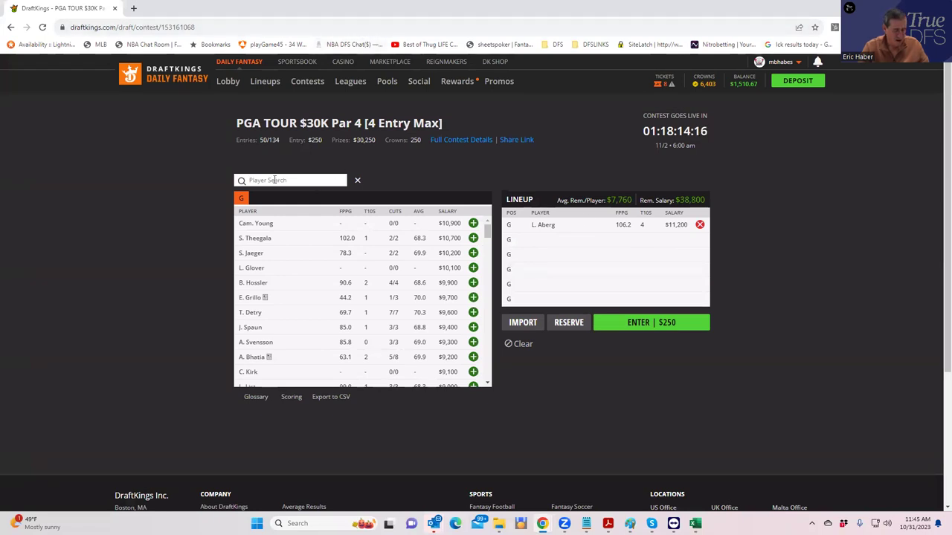
{"action": "type", "text": "Eck"}
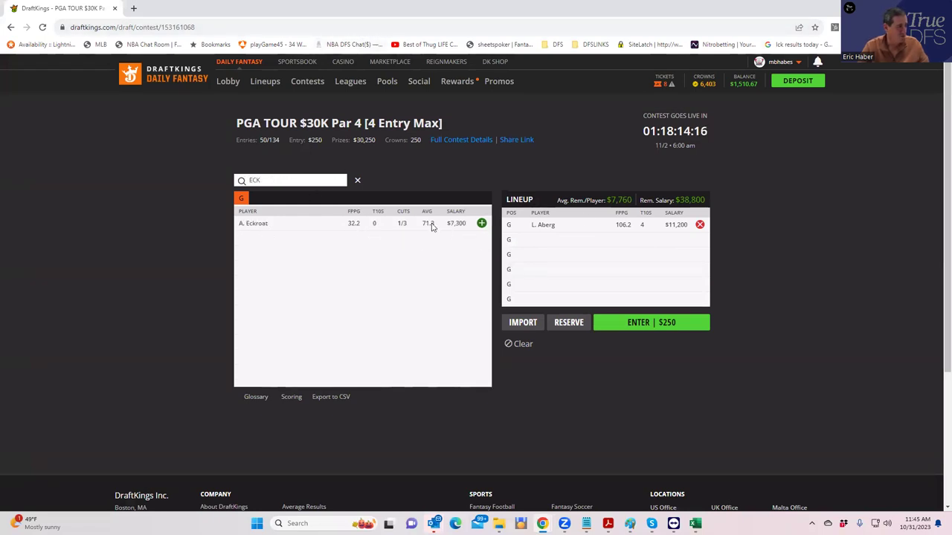
{"action": "left_click", "coordinate": [481, 223]}
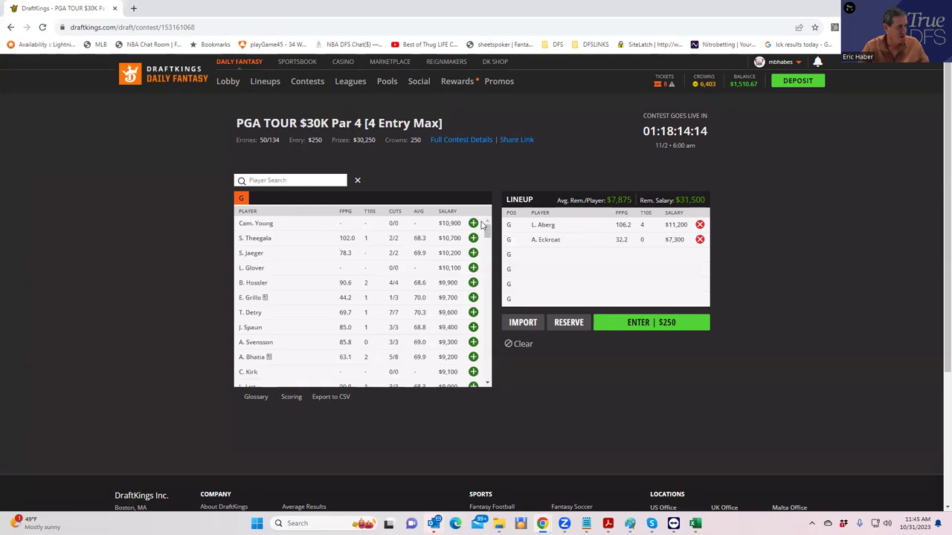
{"action": "double_click", "coordinate": [283, 15]}
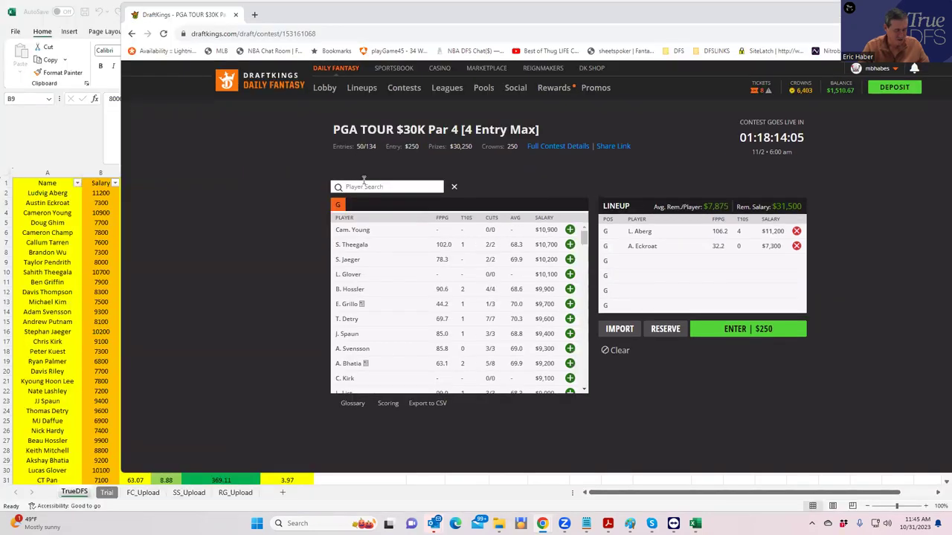
{"action": "type", "text": "GHIM"}
{"action": "left_click", "coordinate": [578, 229]}
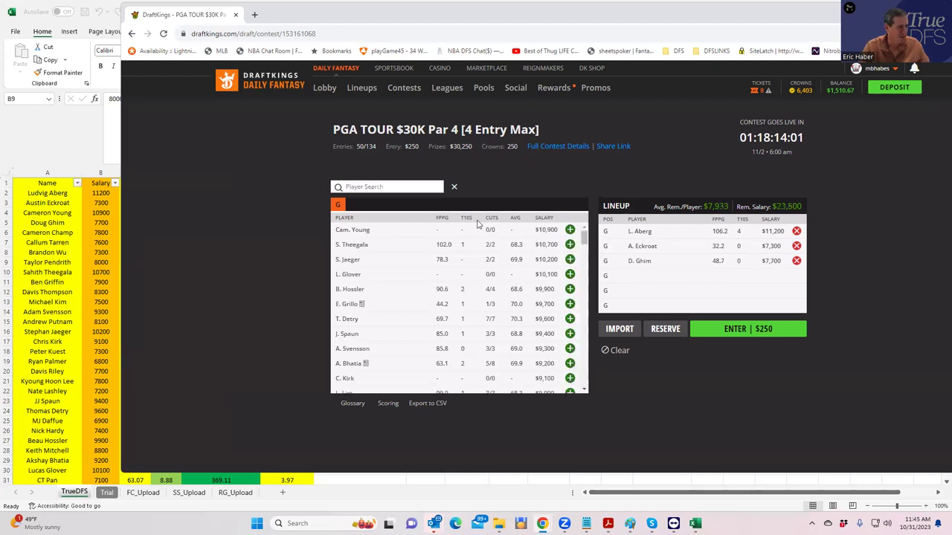
Search for and add C. Tarren, T. Pendrith and A. Putnam to complete the six slots
{"action": "left_click", "coordinate": [402, 188]}
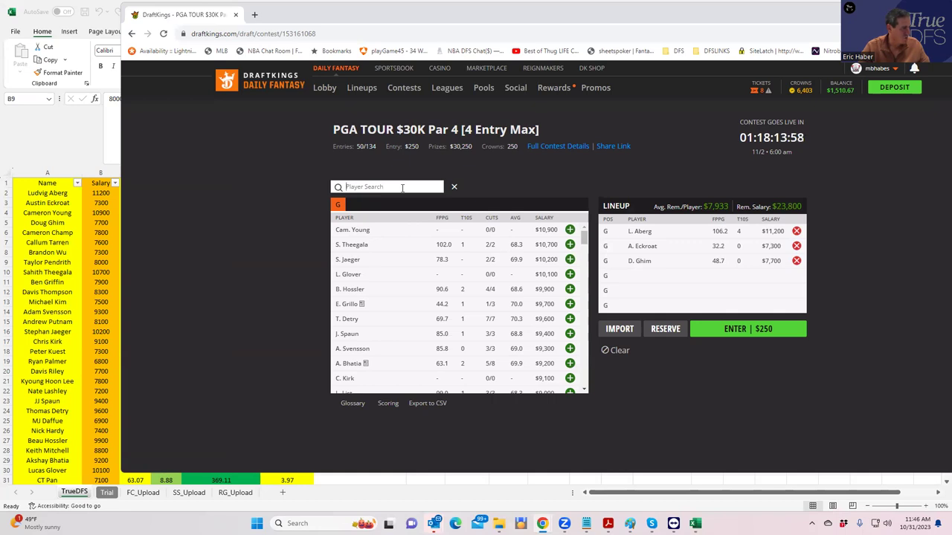
{"action": "type", "text": "TARR"}
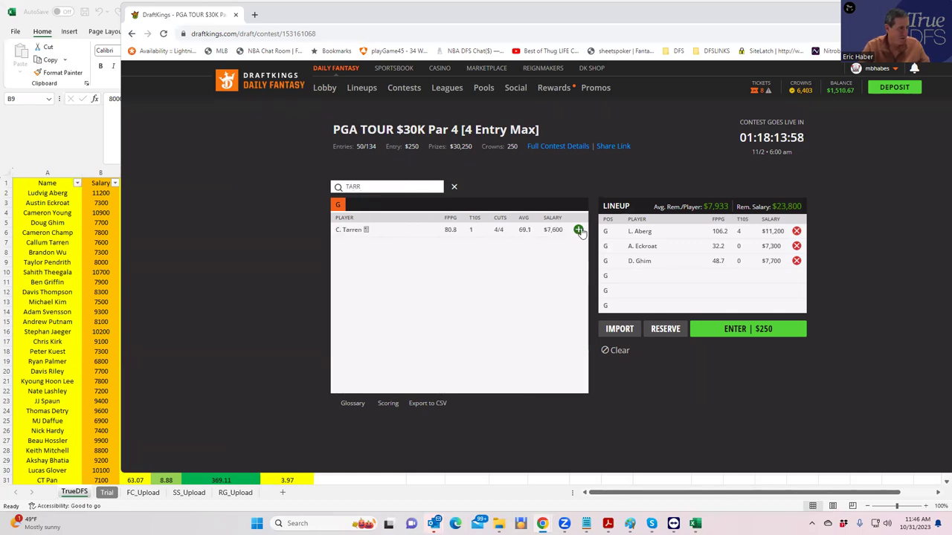
{"action": "left_click", "coordinate": [578, 230]}
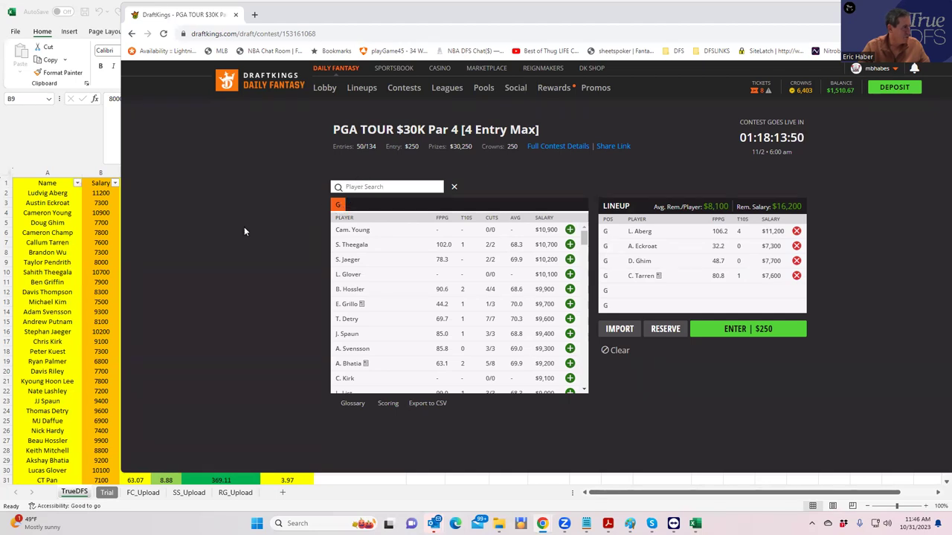
{"action": "left_click", "coordinate": [368, 187]}
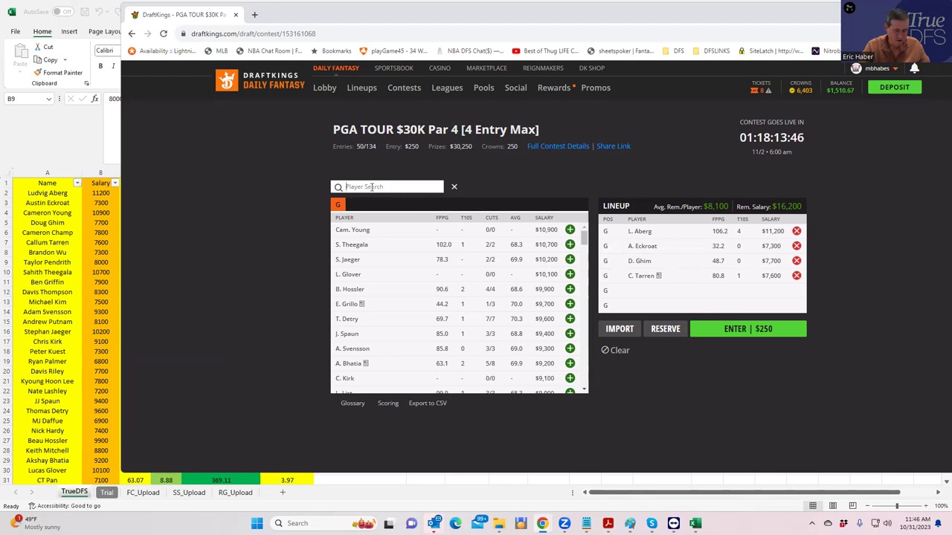
{"action": "type", "text": "PEND"}
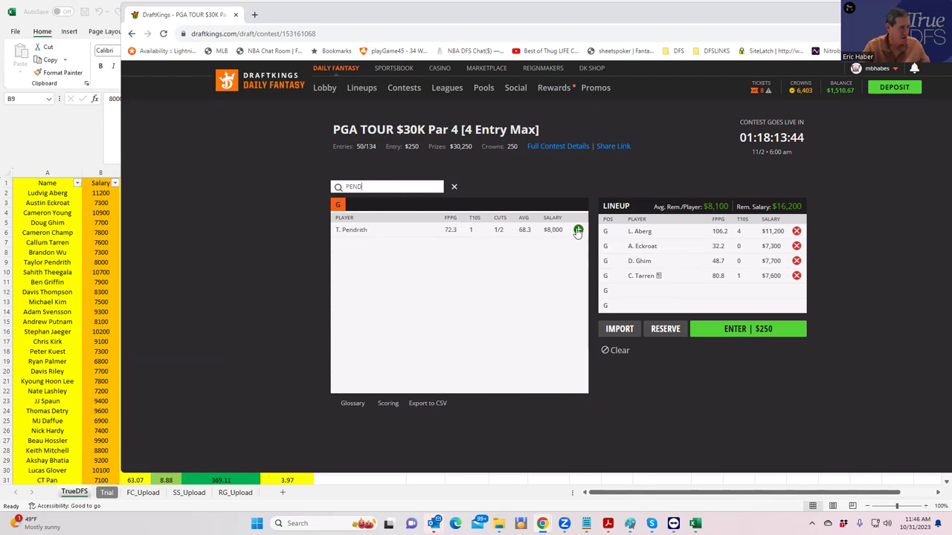
{"action": "left_click", "coordinate": [578, 231]}
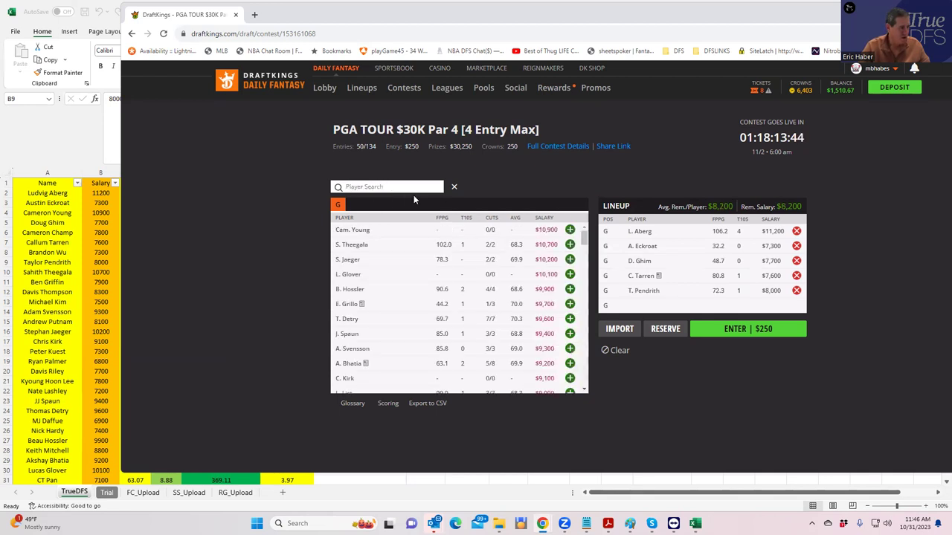
{"action": "left_click", "coordinate": [361, 186]}
{"action": "type", "text": "Pu"}
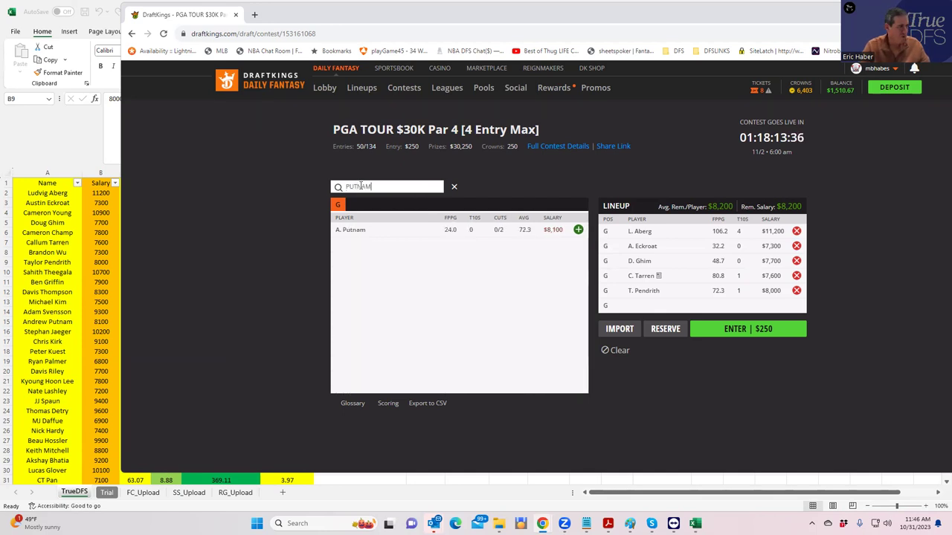
{"action": "left_click", "coordinate": [578, 229]}
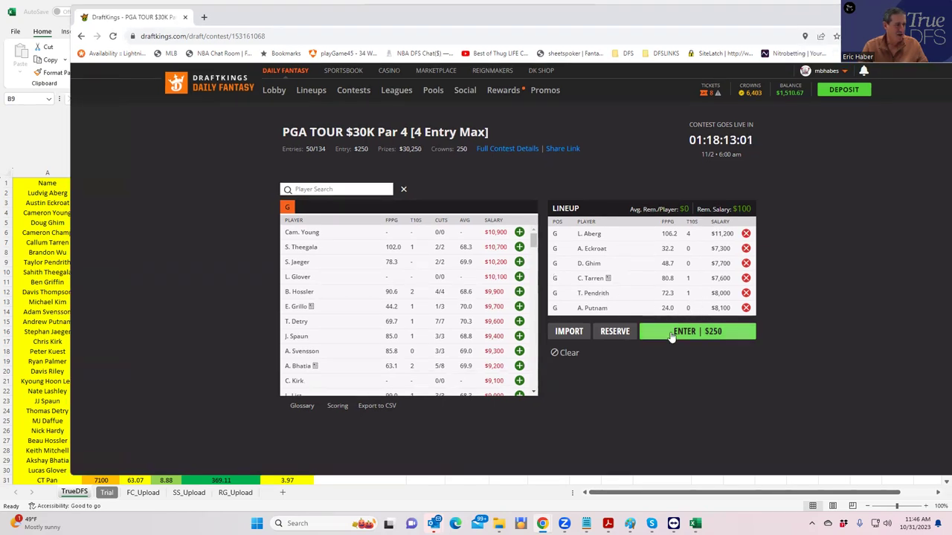
Enter the lineup into the $250 Par 4 contest and return to the SaberSim window
{"action": "left_click", "coordinate": [673, 334]}
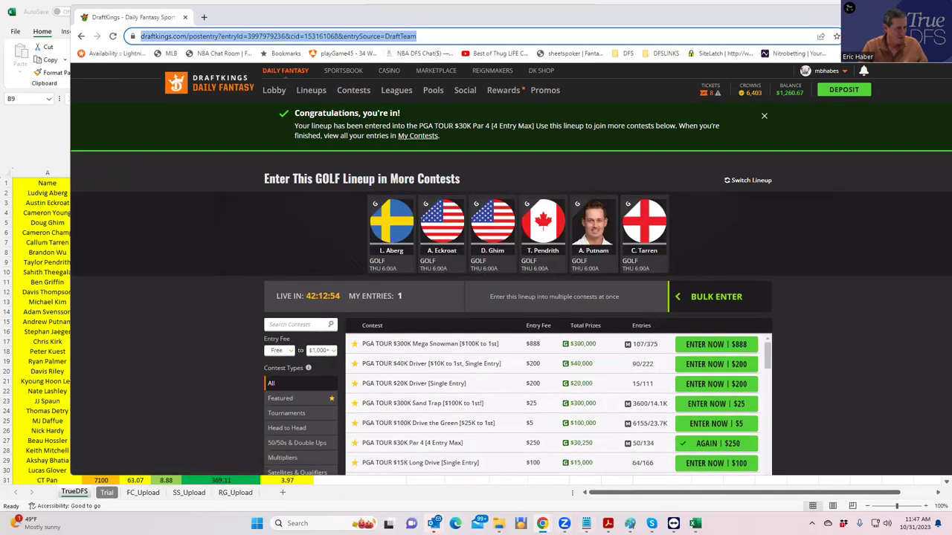
{"action": "mouse_move", "coordinate": [542, 523]}
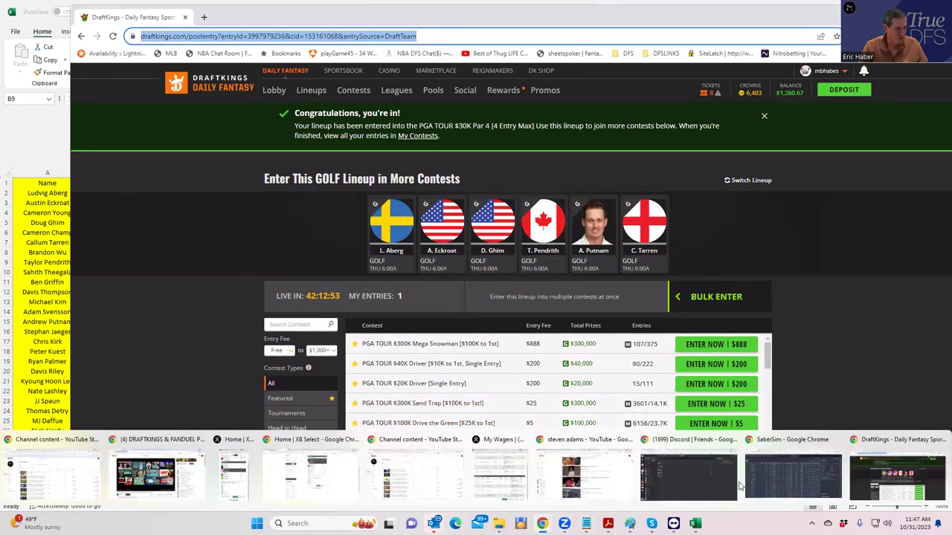
{"action": "left_click", "coordinate": [790, 476]}
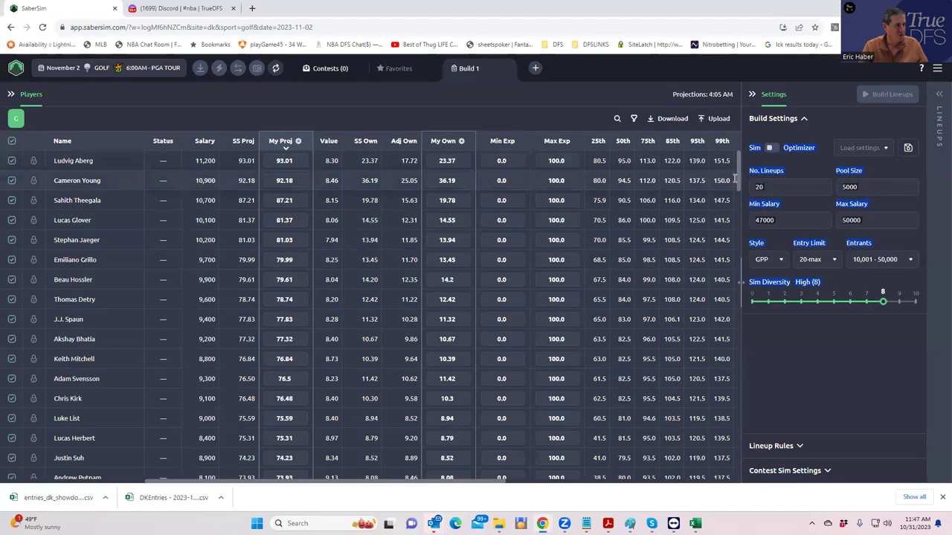
Upload PGADK_Sim from the KrugPGA folder as custom player data, without saving it as a source
{"action": "left_click", "coordinate": [712, 119]}
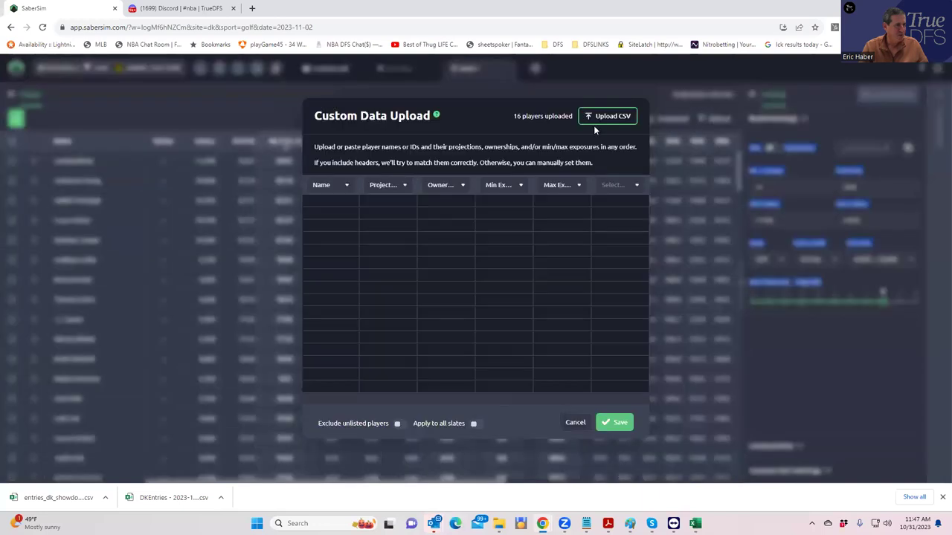
{"action": "left_click", "coordinate": [601, 117]}
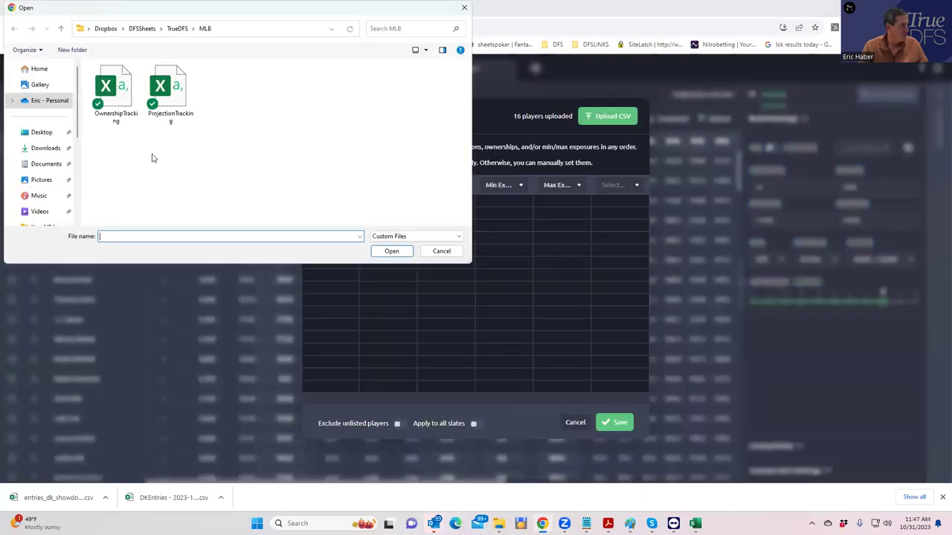
{"action": "scroll", "coordinate": [54, 181], "scroll_direction": "down", "scroll_amount": 3}
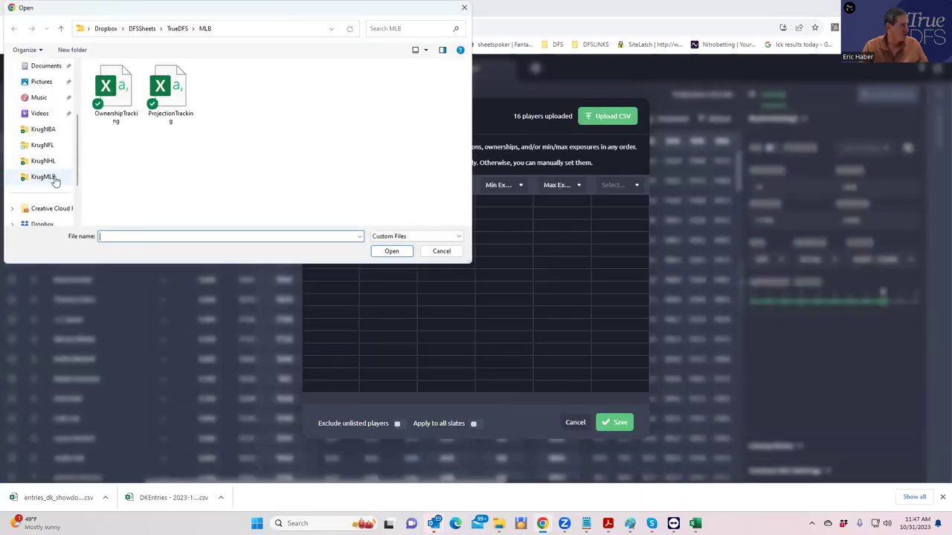
{"action": "left_click", "coordinate": [54, 180]}
{"action": "left_click", "coordinate": [140, 29]}
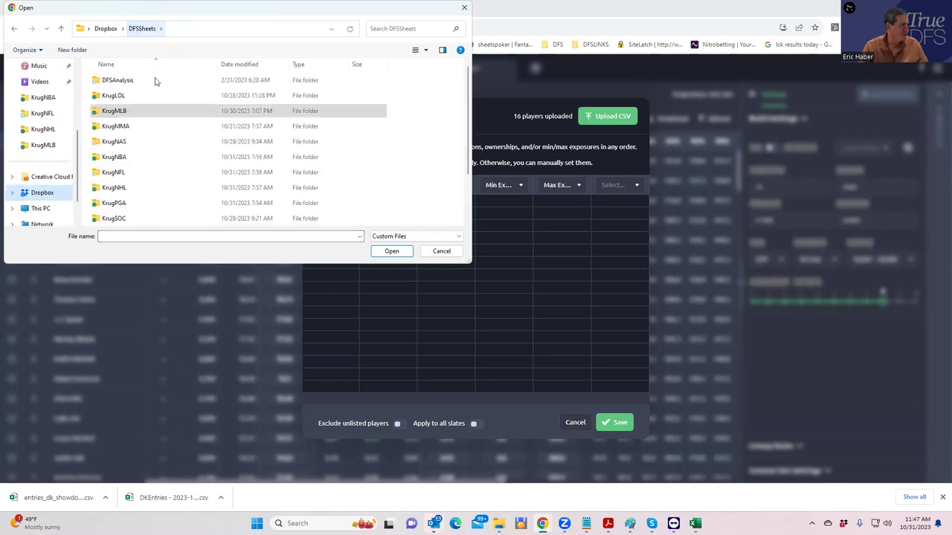
{"action": "double_click", "coordinate": [115, 203]}
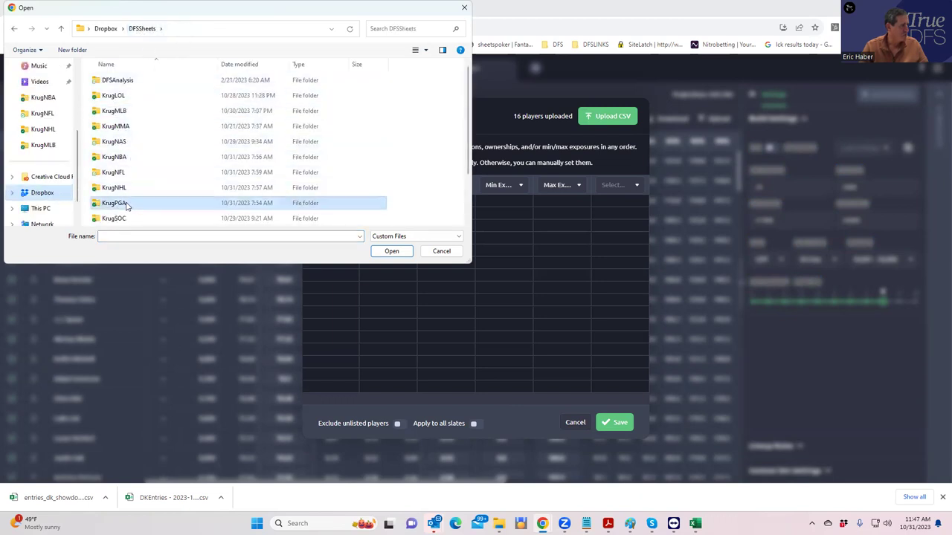
{"action": "left_click", "coordinate": [128, 82]}
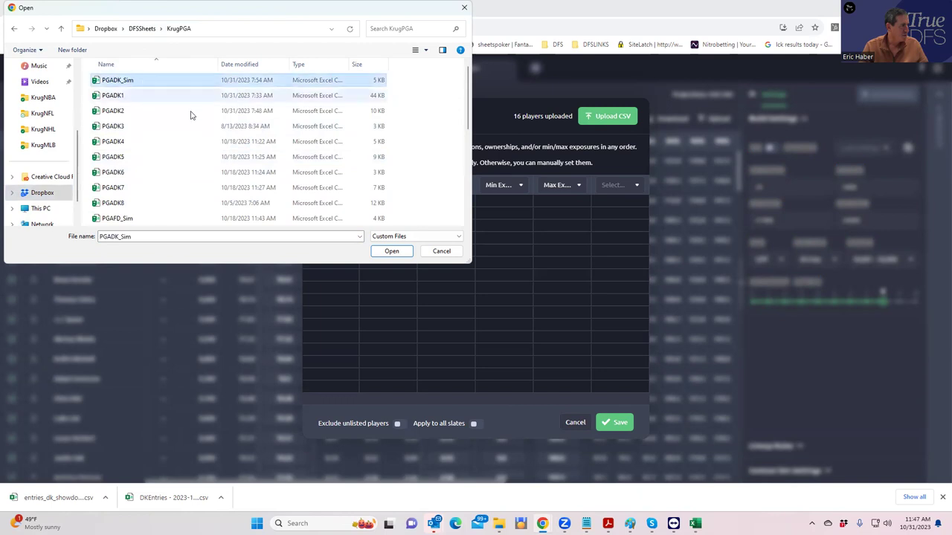
{"action": "left_click", "coordinate": [391, 252]}
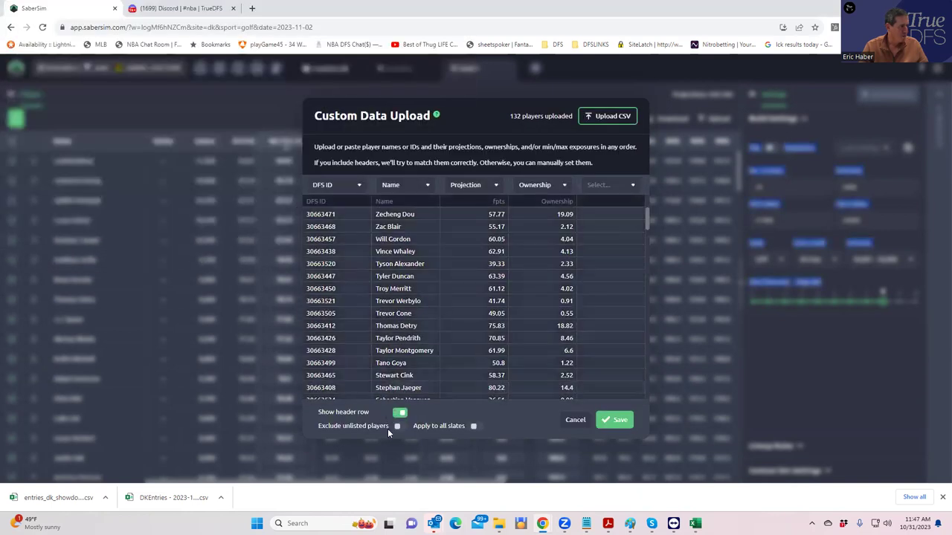
{"action": "left_click", "coordinate": [614, 420]}
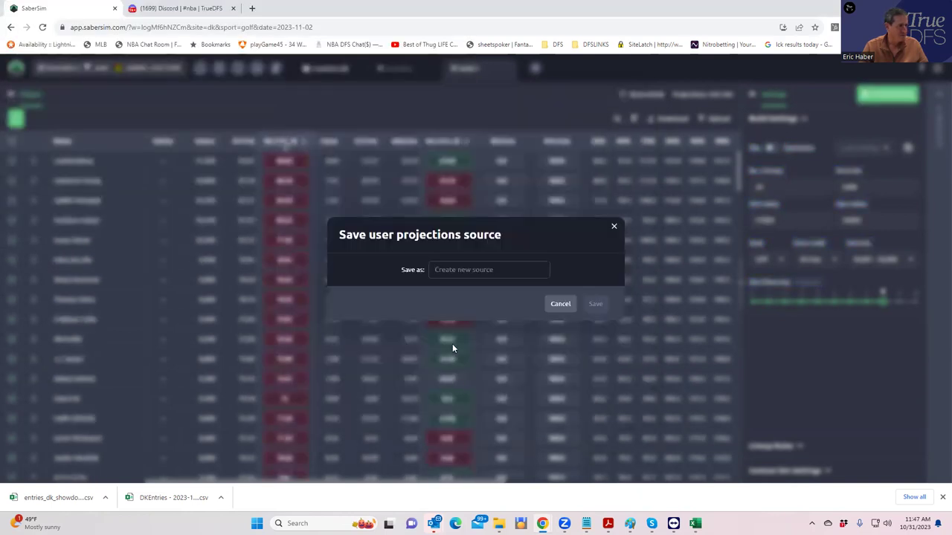
{"action": "left_click", "coordinate": [559, 303]}
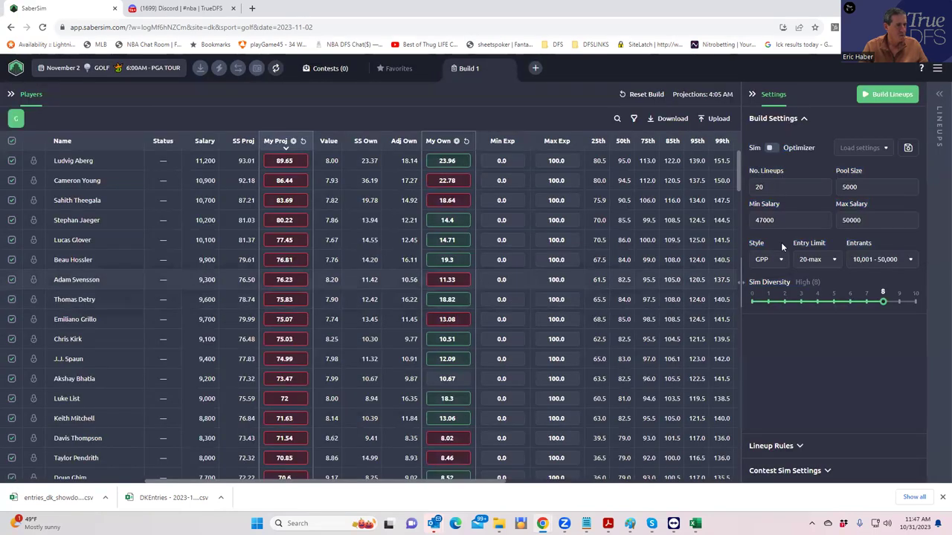
Set No. Lineups to 150 and build the lineups
{"action": "double_click", "coordinate": [771, 189]}
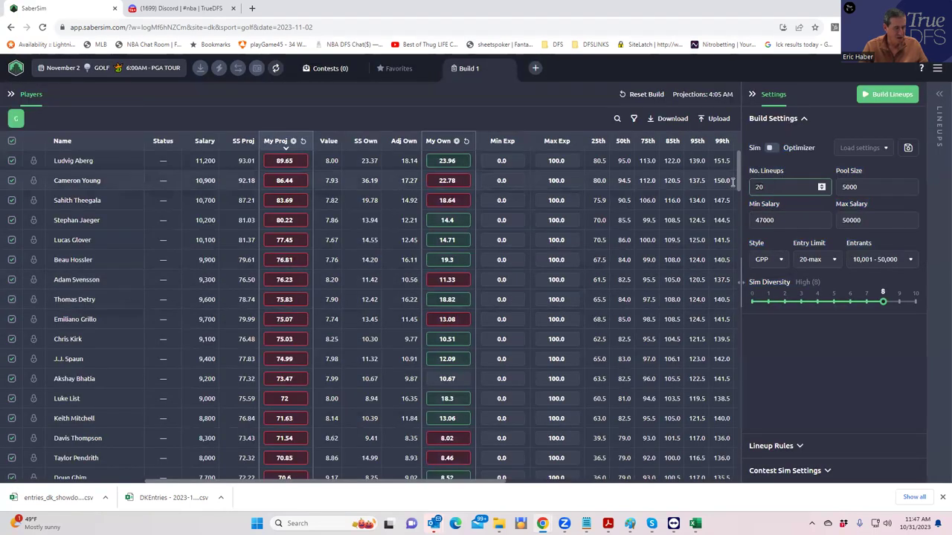
{"action": "type", "text": "150"}
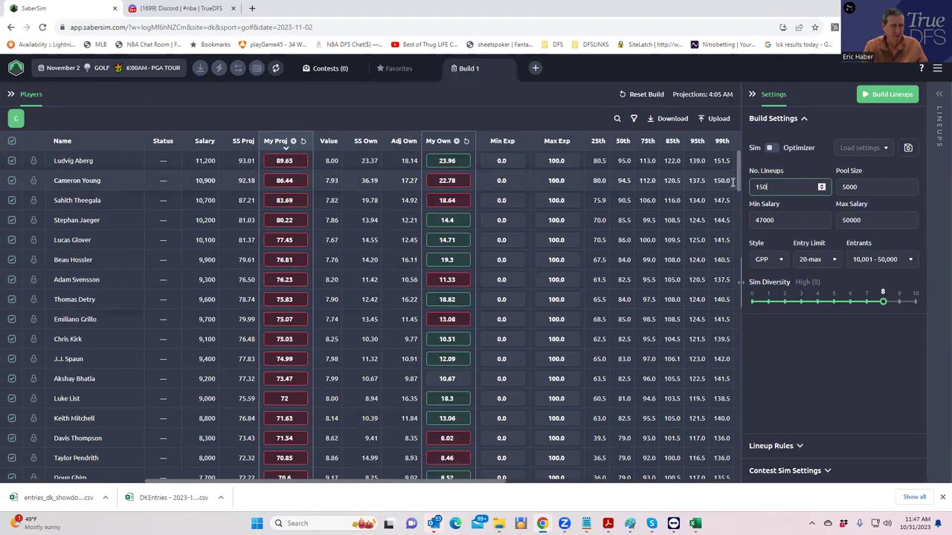
{"action": "left_click", "coordinate": [887, 94]}
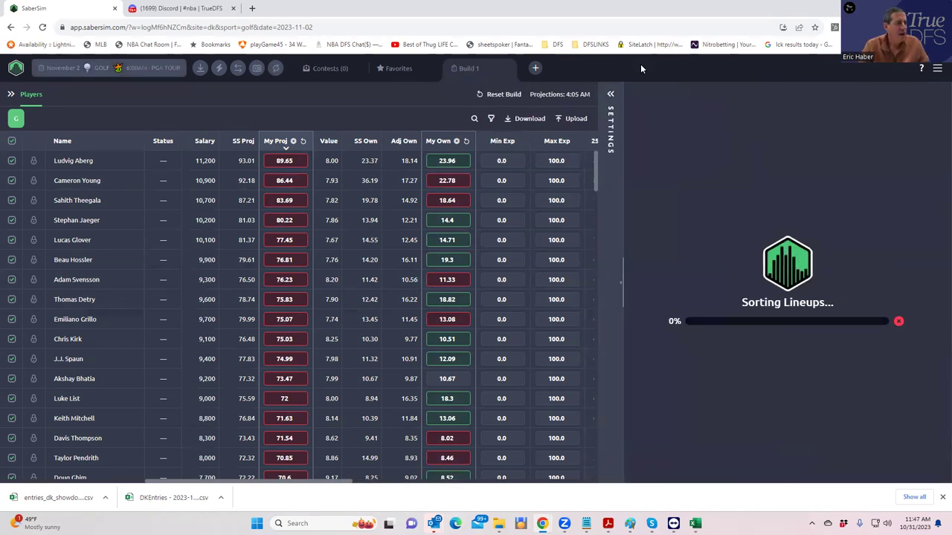
Add a new contest sim using the PGA TOUR $300K Sand Trap [$100K to 1st!] payout
{"action": "left_click", "coordinate": [610, 93]}
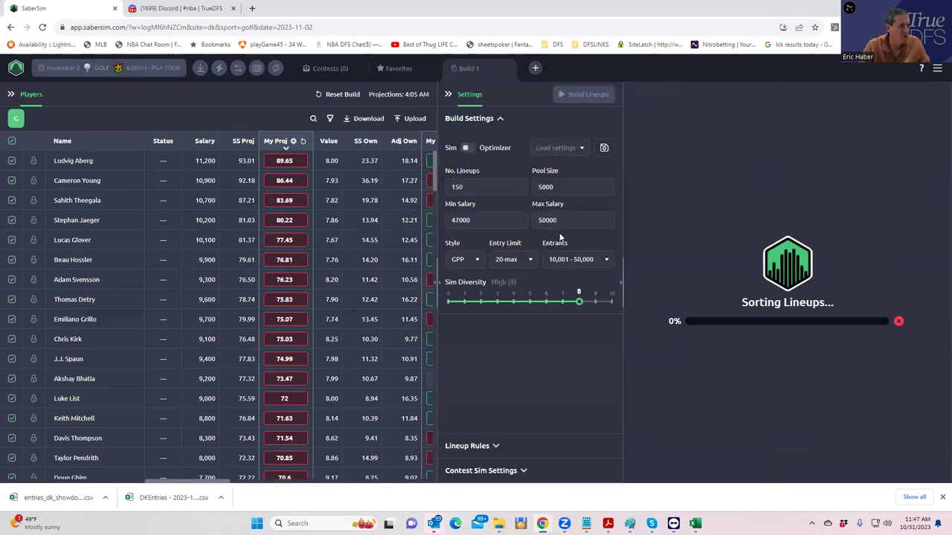
{"action": "left_click", "coordinate": [521, 470]}
{"action": "left_click", "coordinate": [455, 190]}
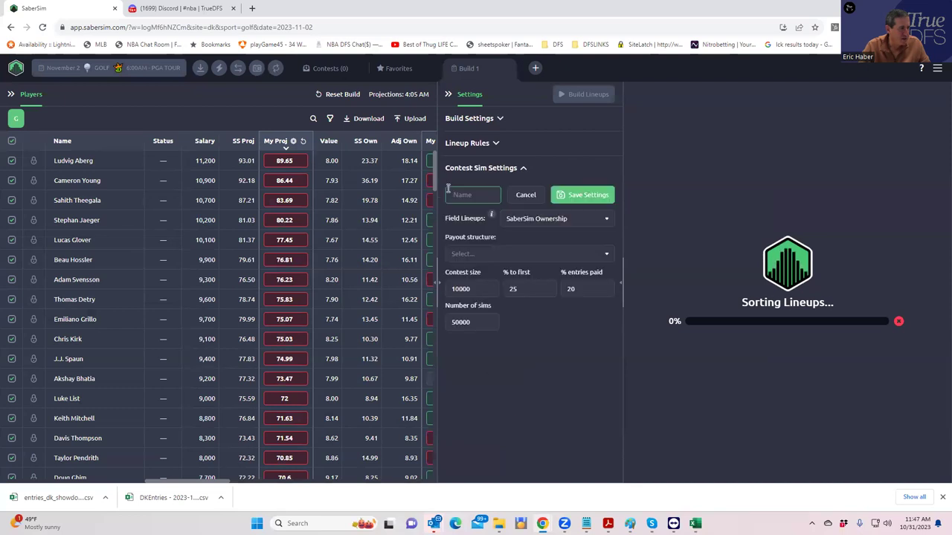
{"action": "left_click", "coordinate": [504, 255]}
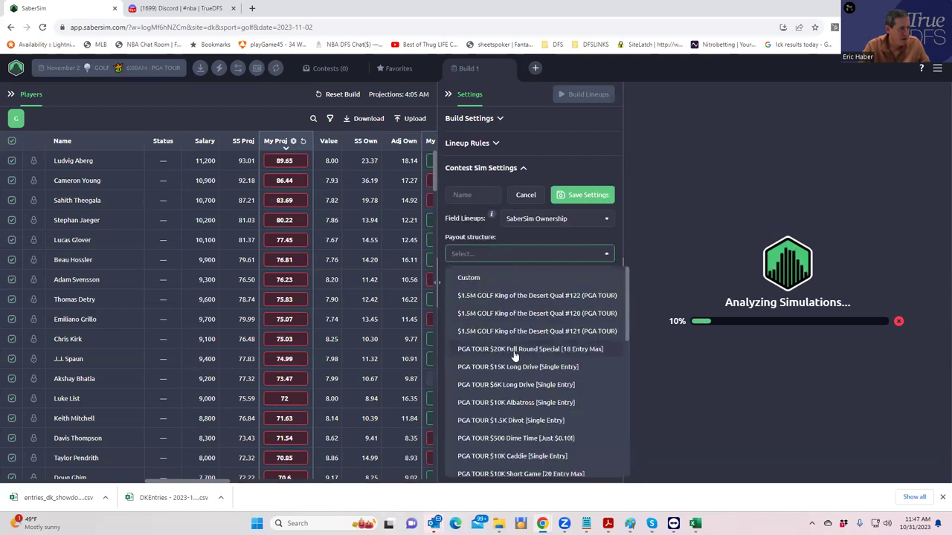
{"action": "scroll", "coordinate": [520, 369], "scroll_direction": "down", "scroll_amount": 5}
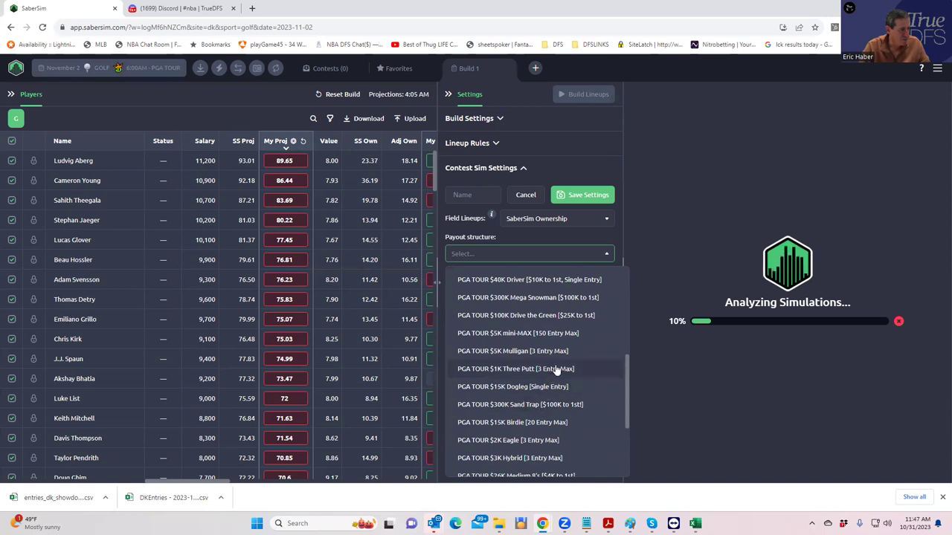
{"action": "scroll", "coordinate": [550, 422], "scroll_direction": "down", "scroll_amount": 1}
{"action": "scroll", "coordinate": [550, 420], "scroll_direction": "down", "scroll_amount": 3}
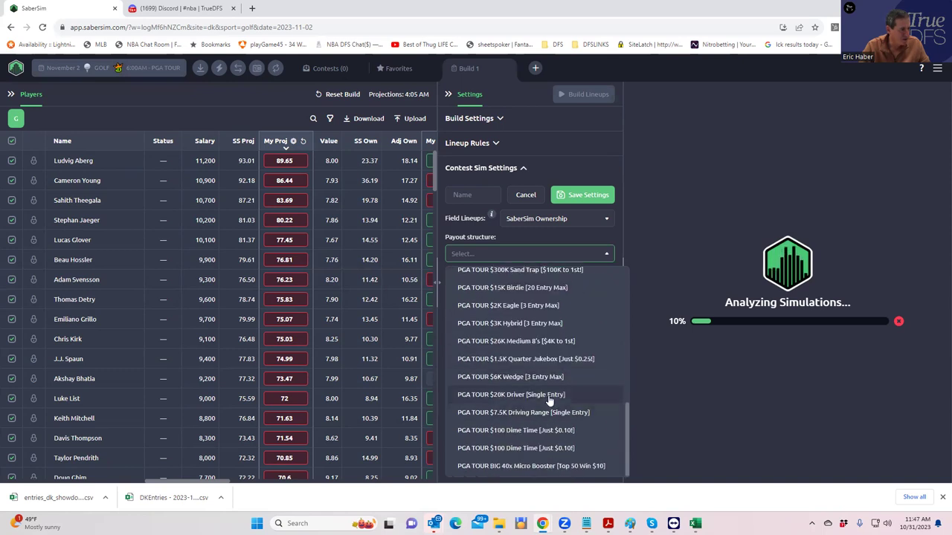
{"action": "left_click", "coordinate": [542, 270]}
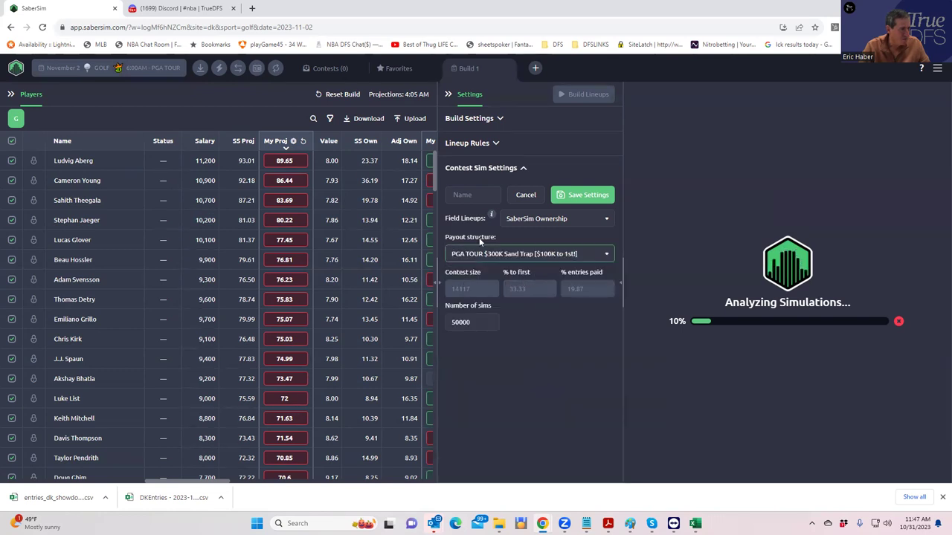
Name the contest sim SandTRap and save the settings
{"action": "left_click", "coordinate": [469, 194]}
{"action": "type", "text": "sAN"}
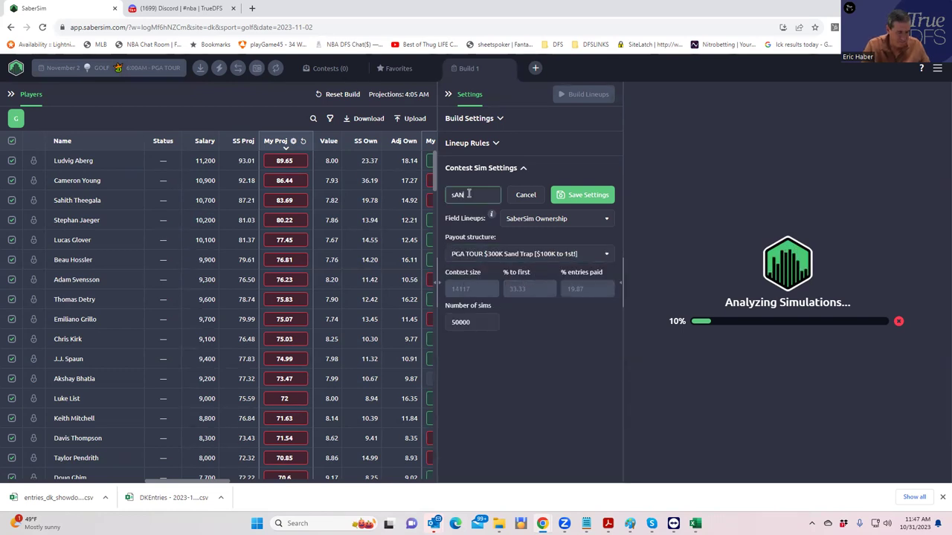
{"action": "type", "text": "dtAP"}
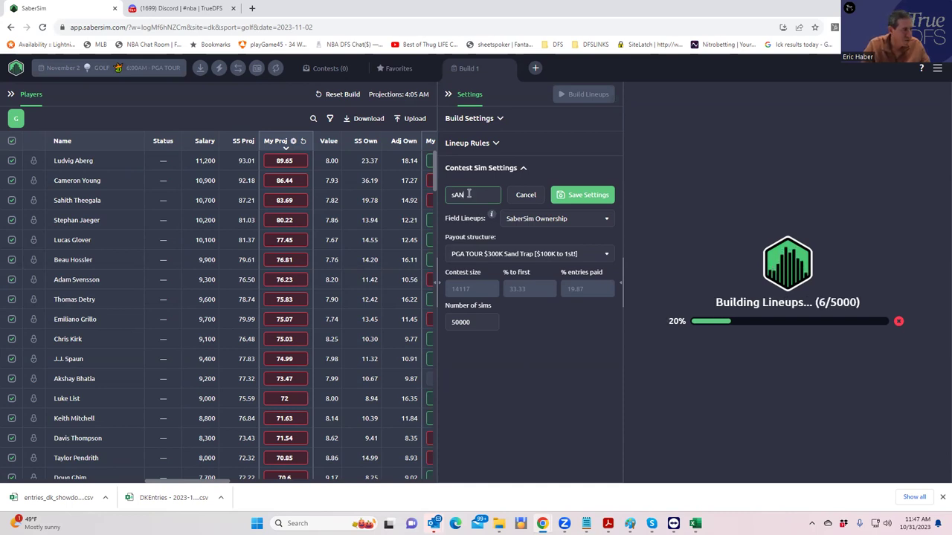
{"action": "type", "text": "d"}
{"action": "key", "text": "BackSpace"}
{"action": "key", "text": "BackSpace"}
{"action": "key", "text": "BackSpace"}
{"action": "key", "text": "BackSpace"}
{"action": "type", "text": "Sand"}
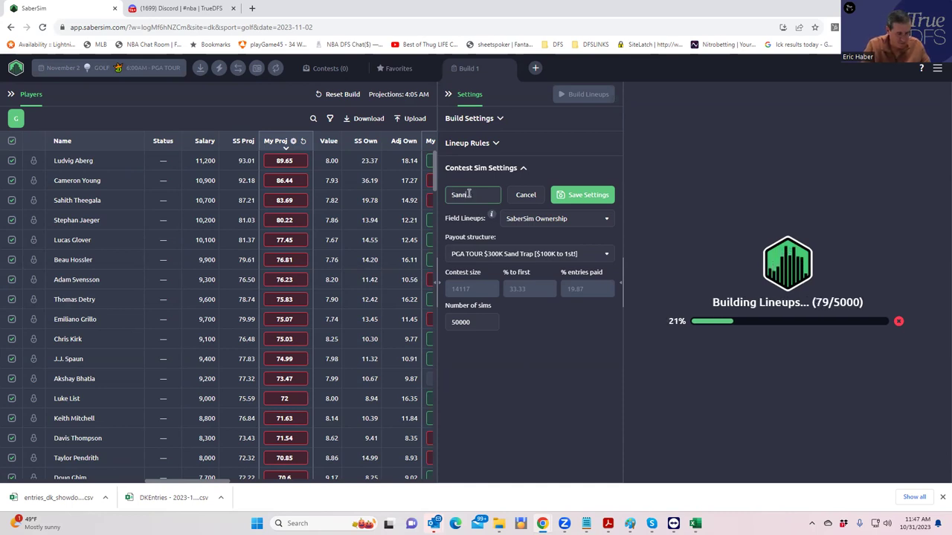
{"action": "type", "text": "TRap"}
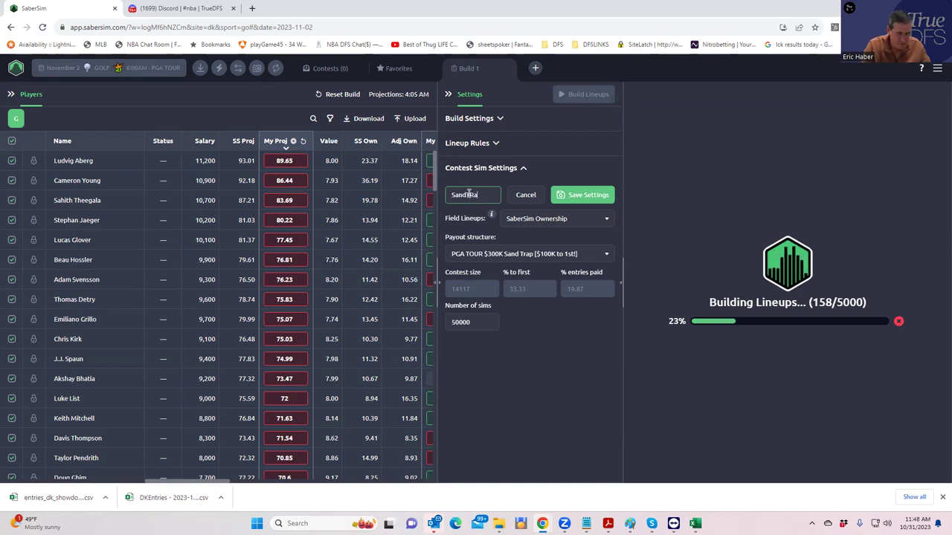
{"action": "left_click", "coordinate": [569, 197]}
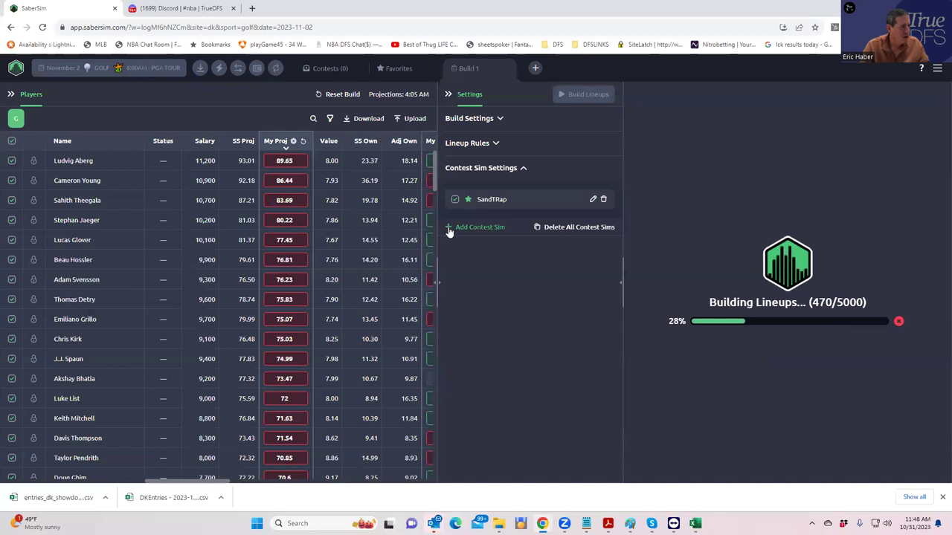
Add and save a contest sim named ParFour using the $30K Par 4 payout
{"action": "left_click", "coordinate": [449, 227]}
{"action": "left_click", "coordinate": [528, 255]}
{"action": "scroll", "coordinate": [537, 386], "scroll_direction": "down", "scroll_amount": 5}
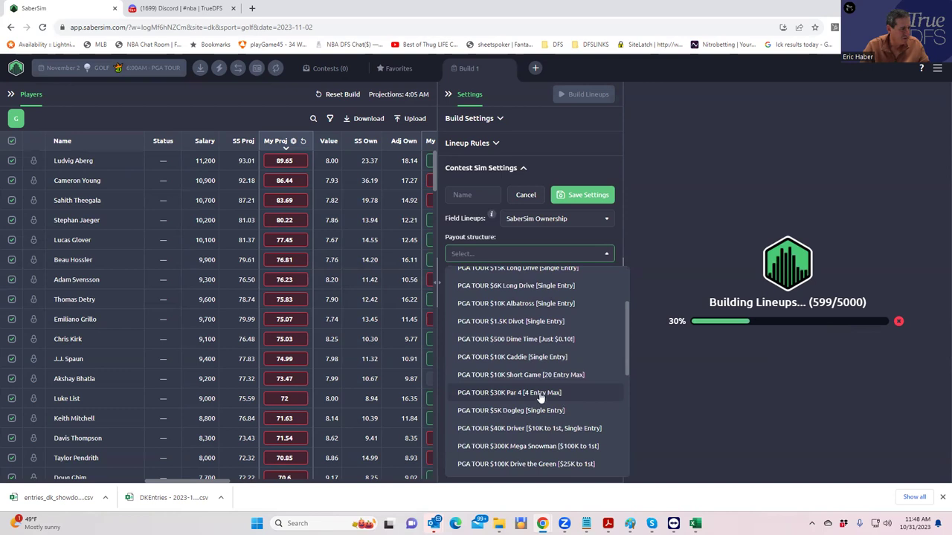
{"action": "left_click", "coordinate": [539, 395]}
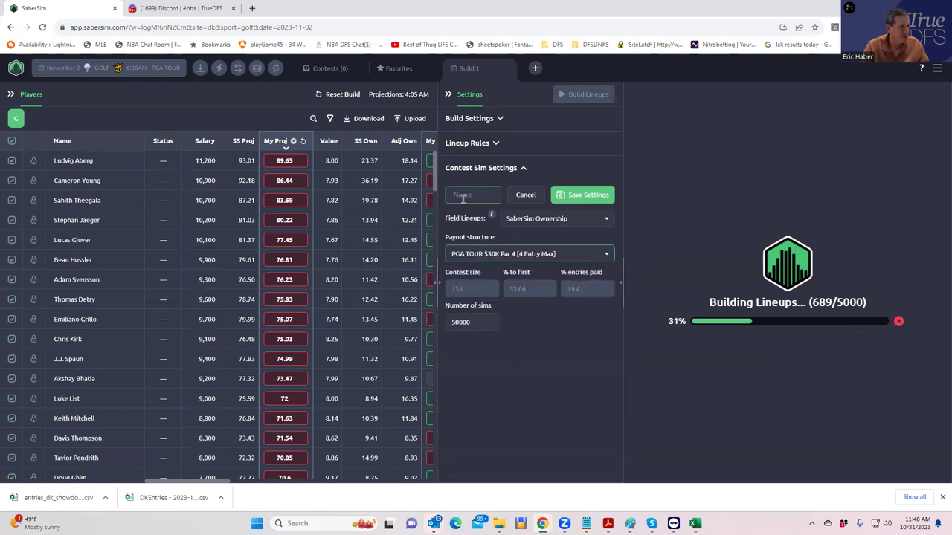
{"action": "left_click", "coordinate": [468, 194]}
{"action": "type", "text": "ParFour"}
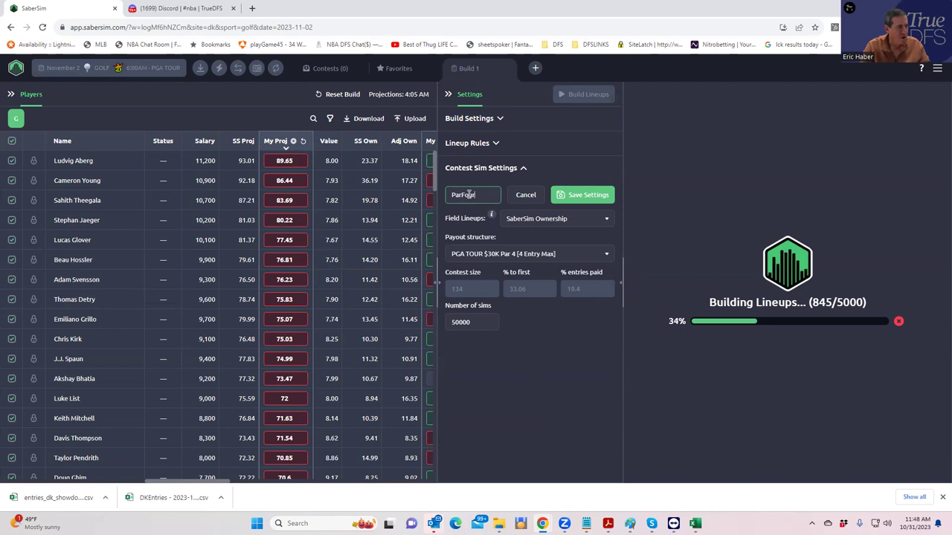
{"action": "left_click", "coordinate": [582, 195]}
Add and save a contest sim named Snowman using the $300K Mega Snowman payout
{"action": "left_click", "coordinate": [450, 250]}
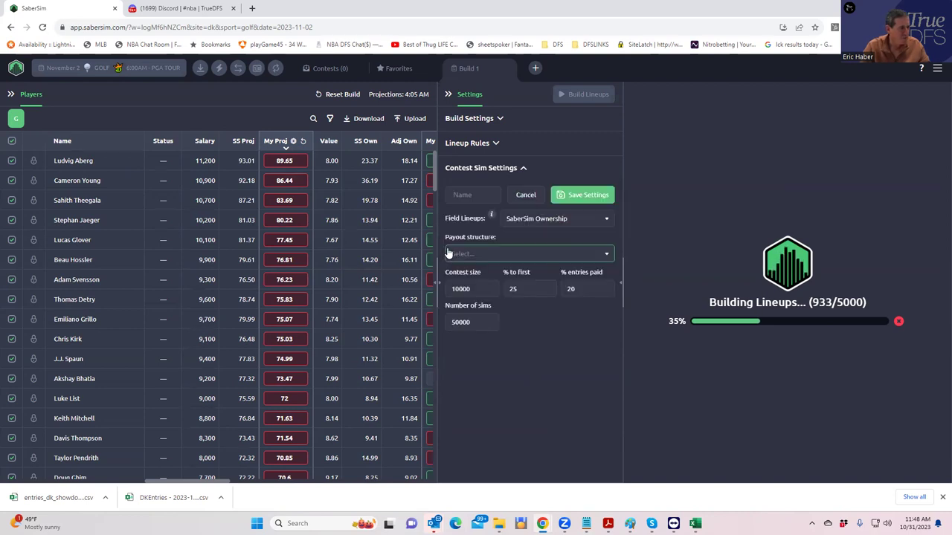
{"action": "left_click", "coordinate": [499, 254]}
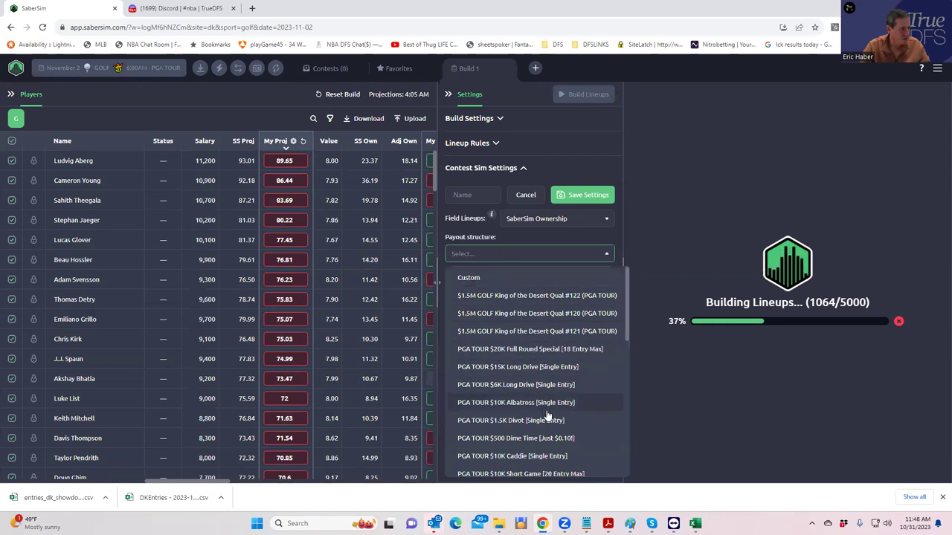
{"action": "scroll", "coordinate": [548, 413], "scroll_direction": "down", "scroll_amount": 6}
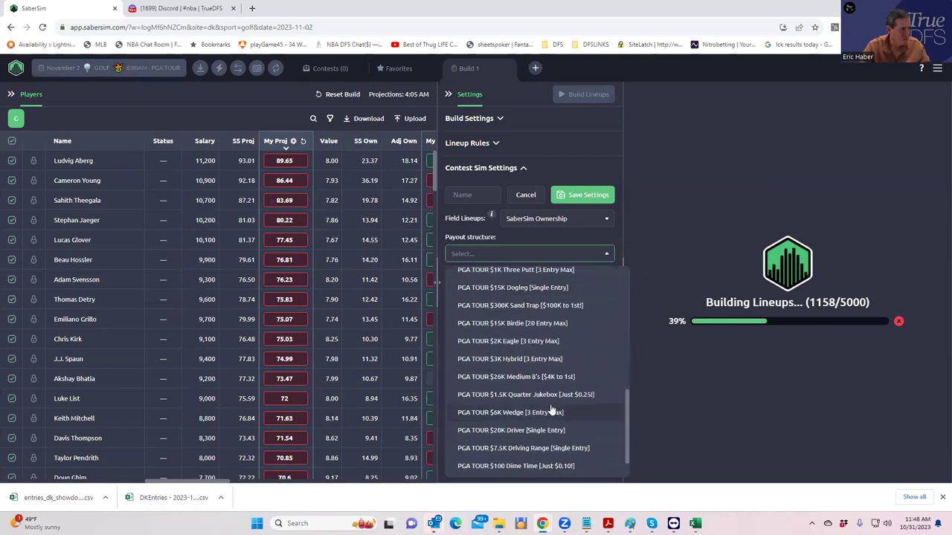
{"action": "scroll", "coordinate": [545, 412], "scroll_direction": "down", "scroll_amount": 1}
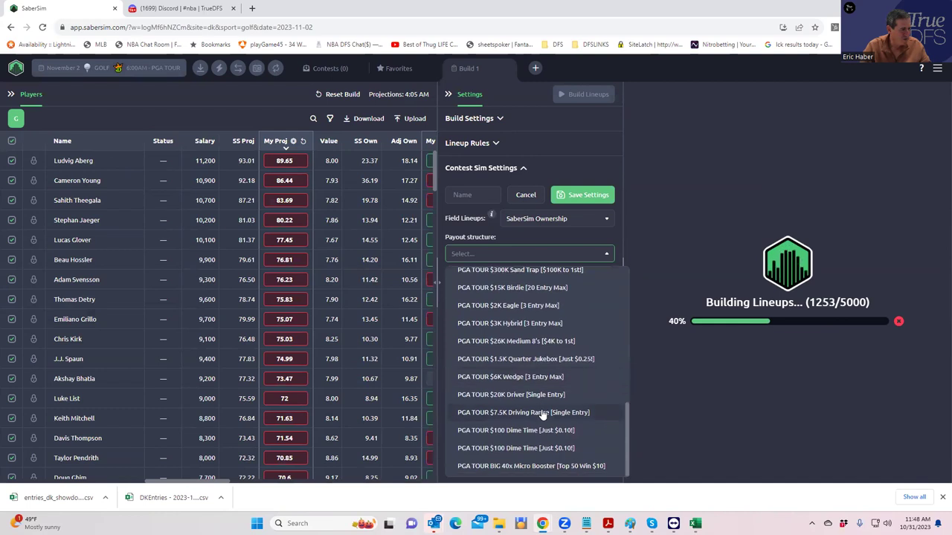
{"action": "scroll", "coordinate": [543, 420], "scroll_direction": "up", "scroll_amount": 3}
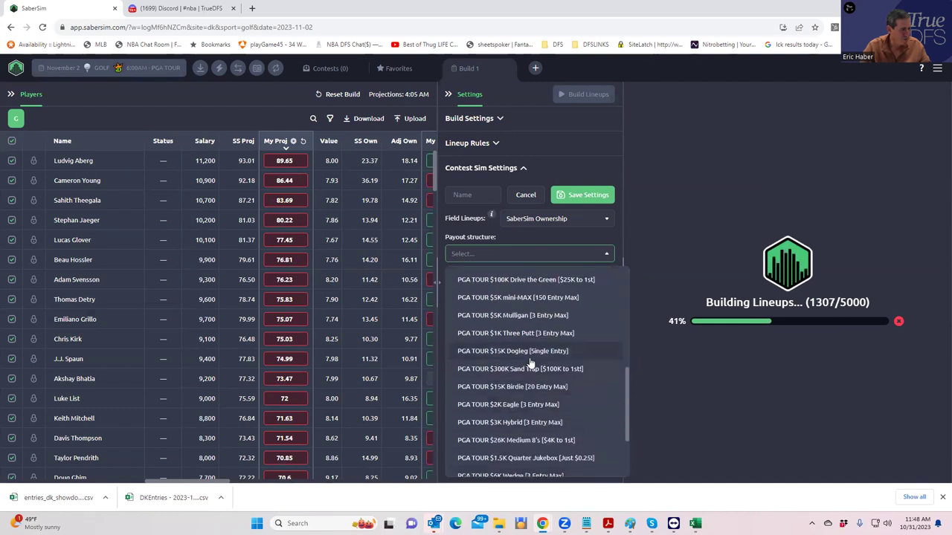
{"action": "scroll", "coordinate": [530, 362], "scroll_direction": "up", "scroll_amount": 2}
{"action": "left_click", "coordinate": [525, 328]}
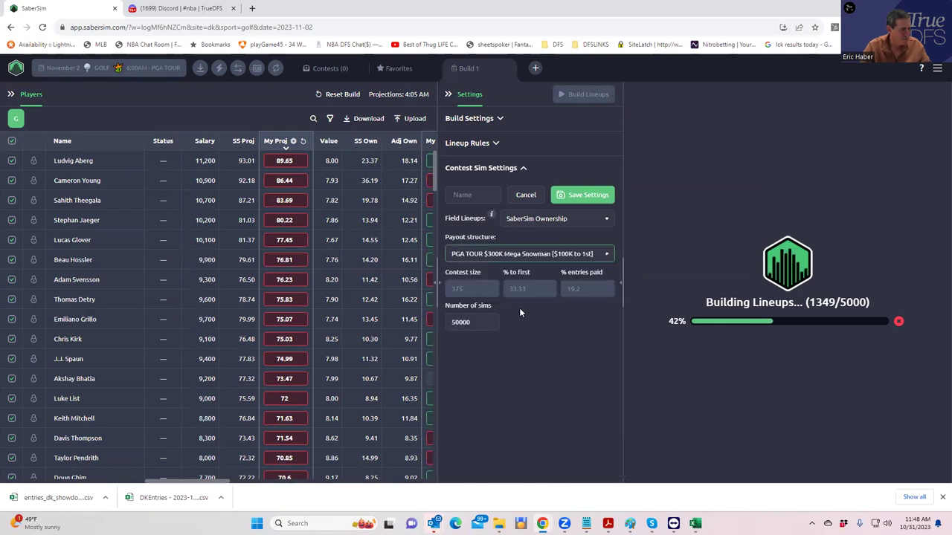
{"action": "left_click", "coordinate": [484, 194]}
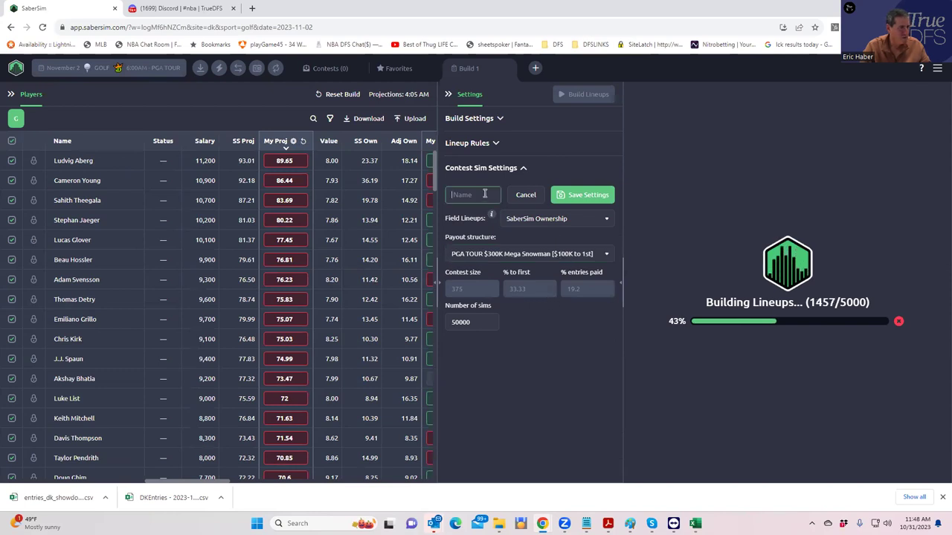
{"action": "type", "text": "S"}
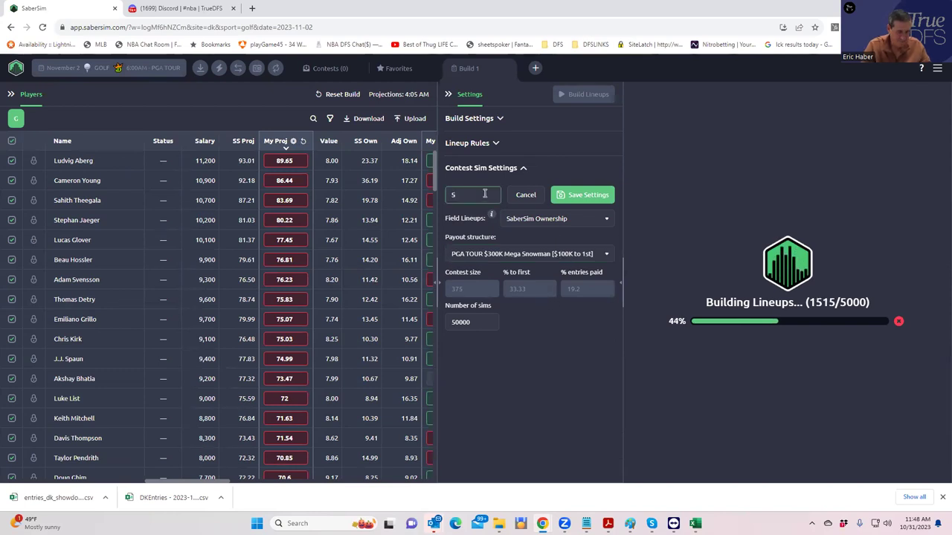
{"action": "type", "text": "nowman"}
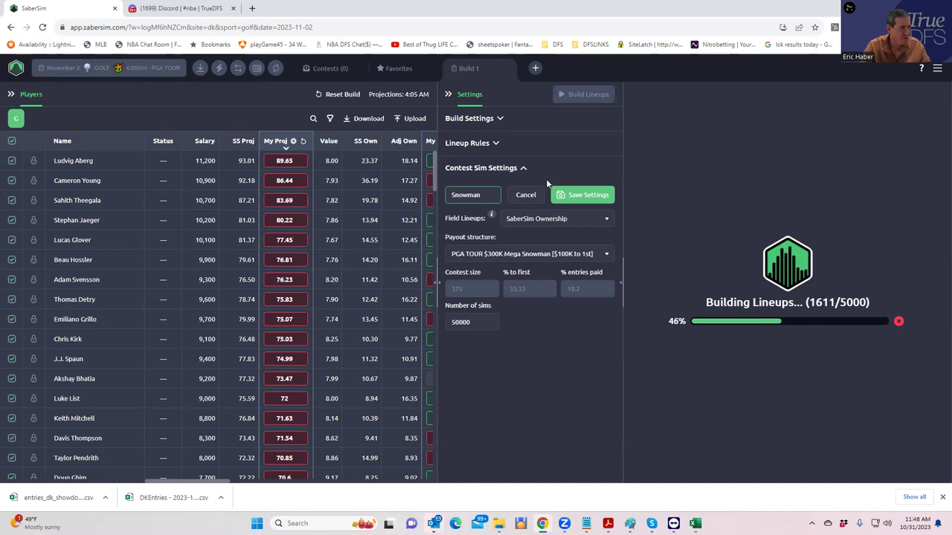
{"action": "left_click", "coordinate": [559, 195]}
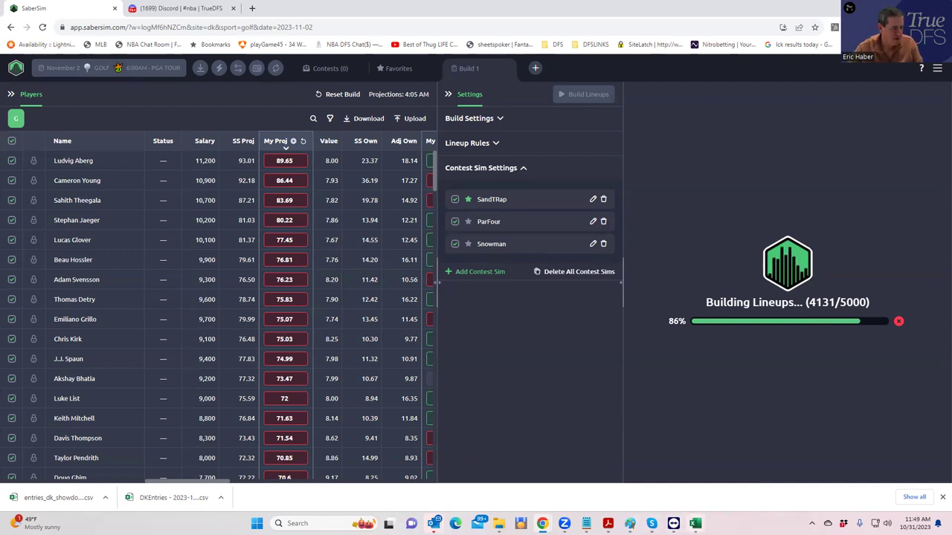
{"action": "mouse_move", "coordinate": [695, 523]}
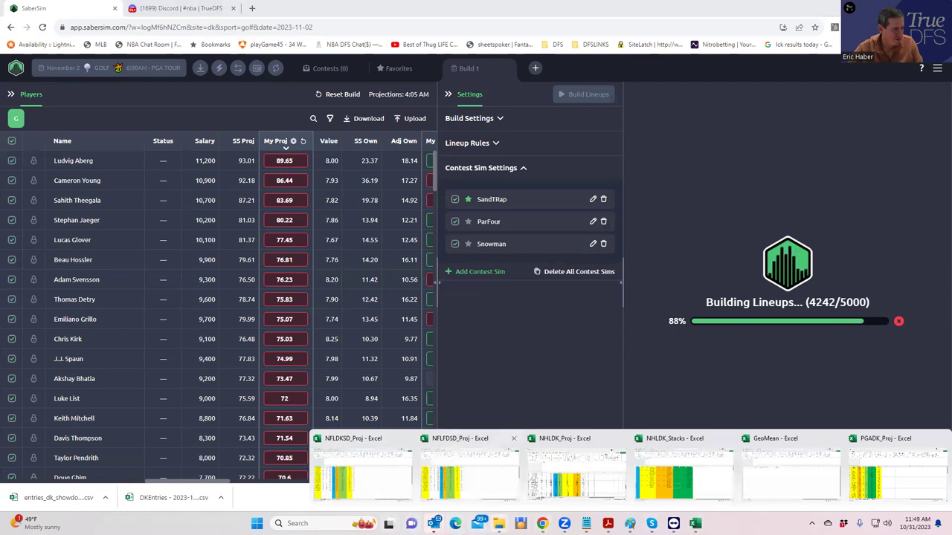
{"action": "mouse_move", "coordinate": [498, 524]}
{"action": "left_click", "coordinate": [421, 492]}
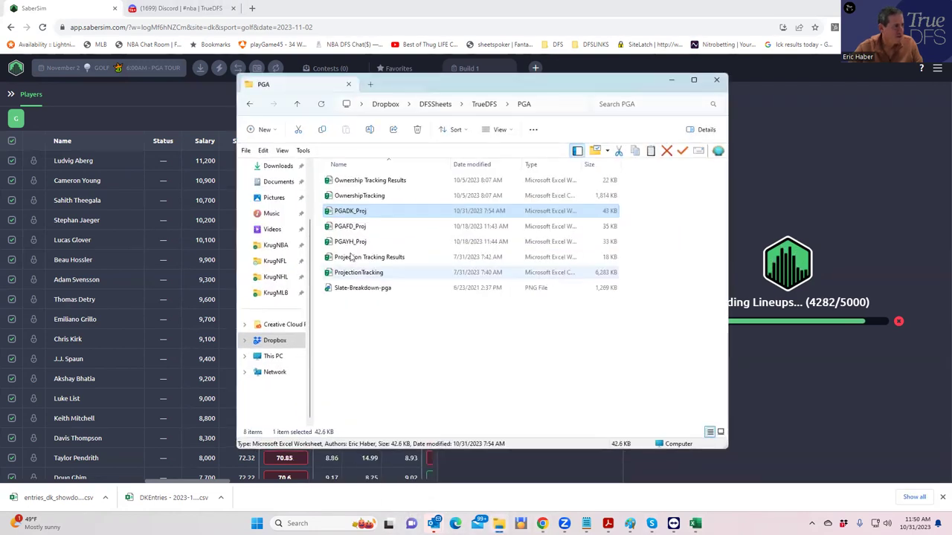
{"action": "left_click", "coordinate": [671, 79]}
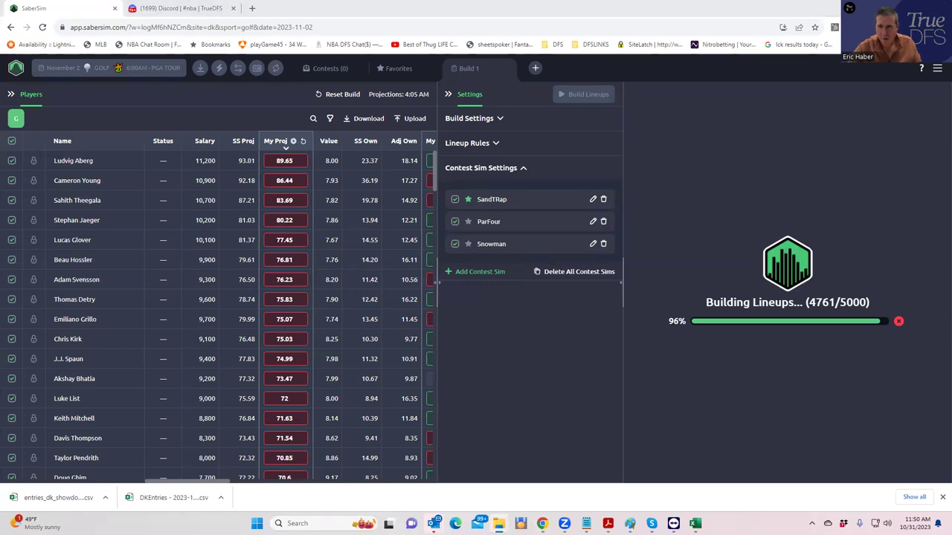
{"action": "key", "text": "alt+Tab"}
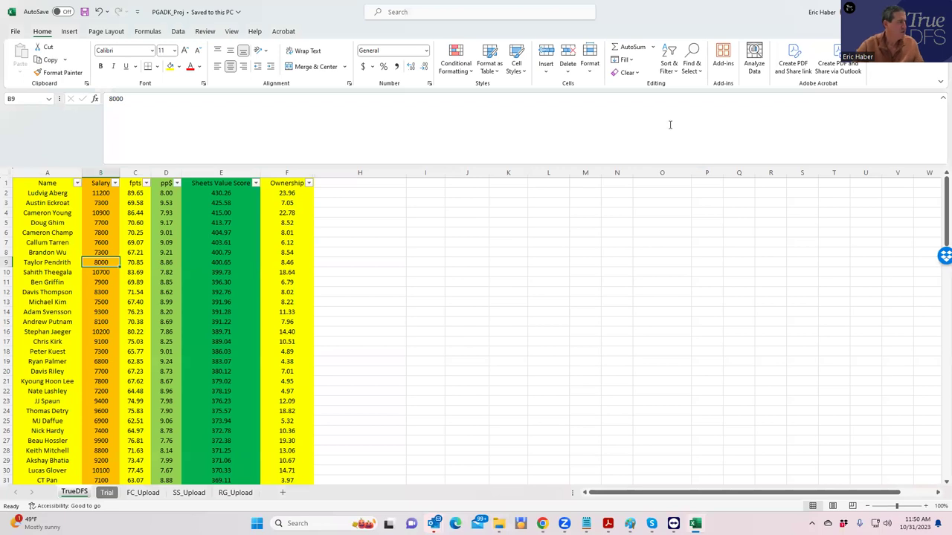
{"action": "key", "text": "alt+Tab"}
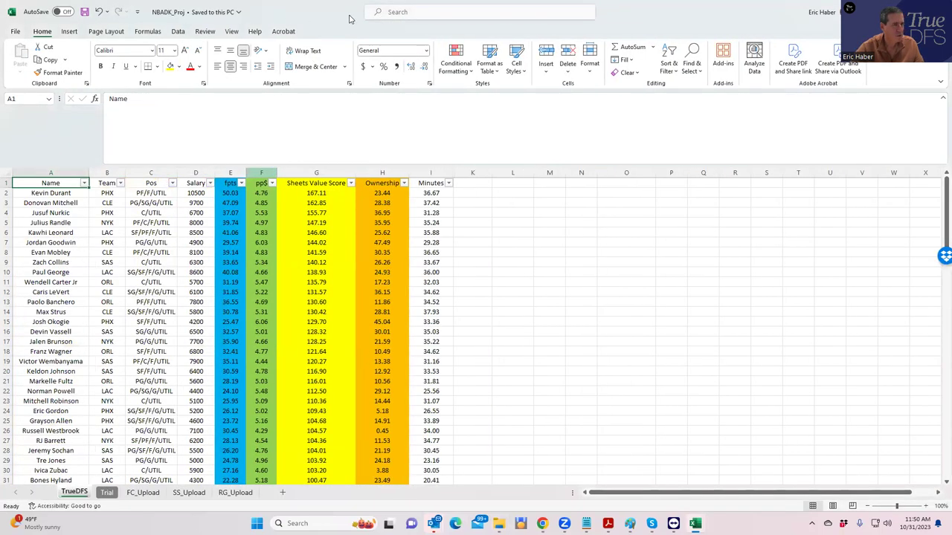
{"action": "key", "text": "alt+Tab"}
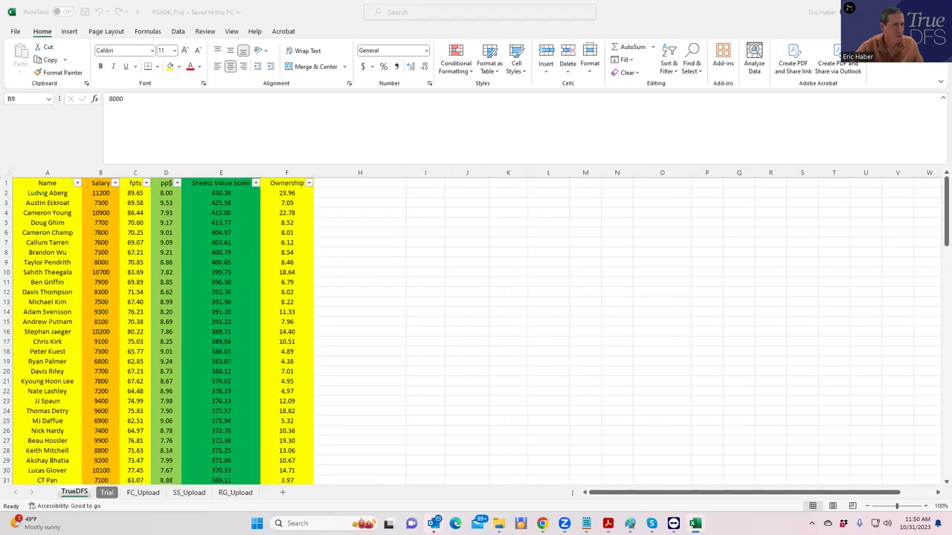
{"action": "key", "text": "alt+Tab"}
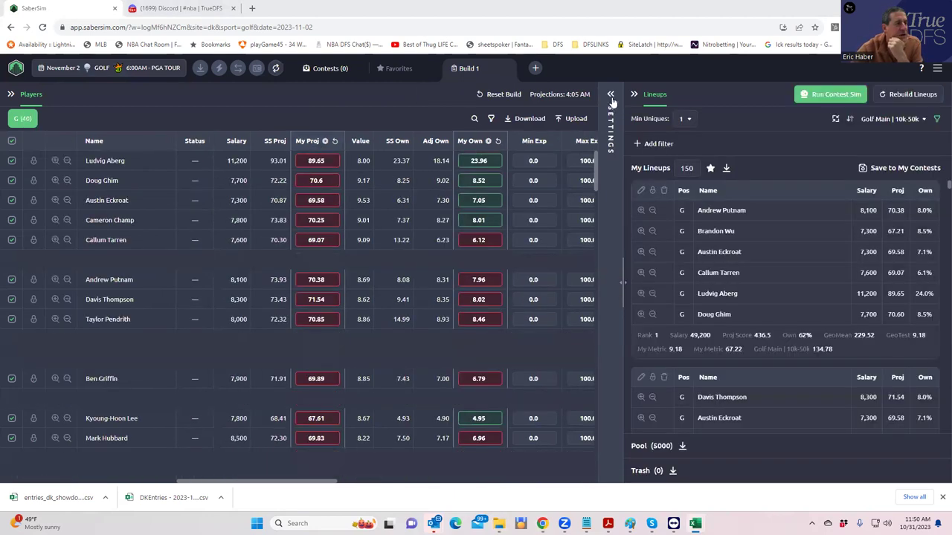
Review the contest sim settings, then run the SandTRap, ParFour and Snowman sims on the lineups
{"action": "left_click", "coordinate": [611, 97]}
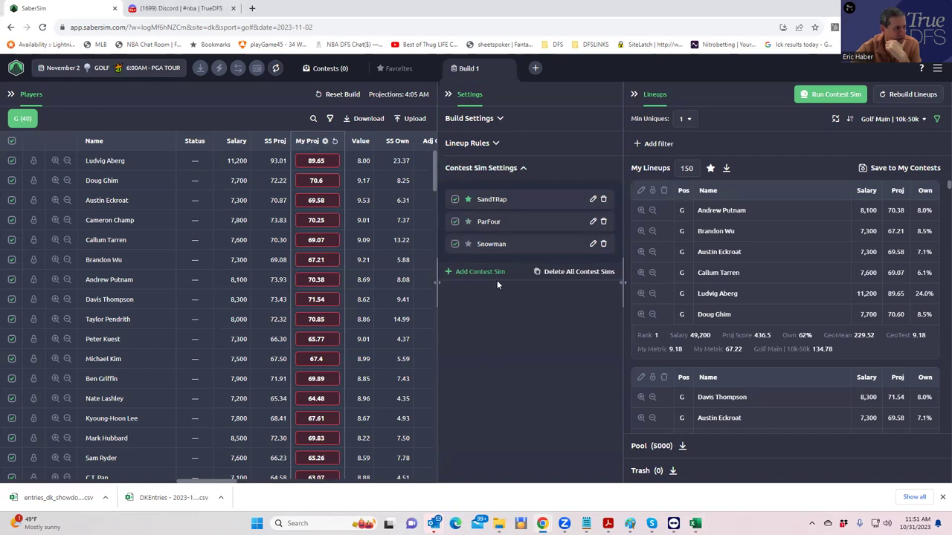
{"action": "left_click", "coordinate": [829, 97]}
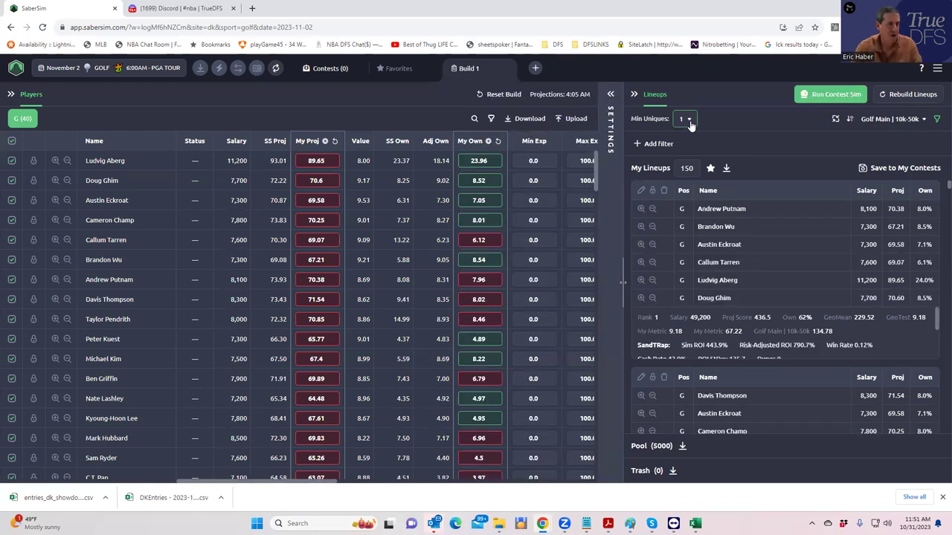
Try sorting by SandTRap and ParFour RAROI, then settle on Snowman RAROI
{"action": "left_click", "coordinate": [881, 122]}
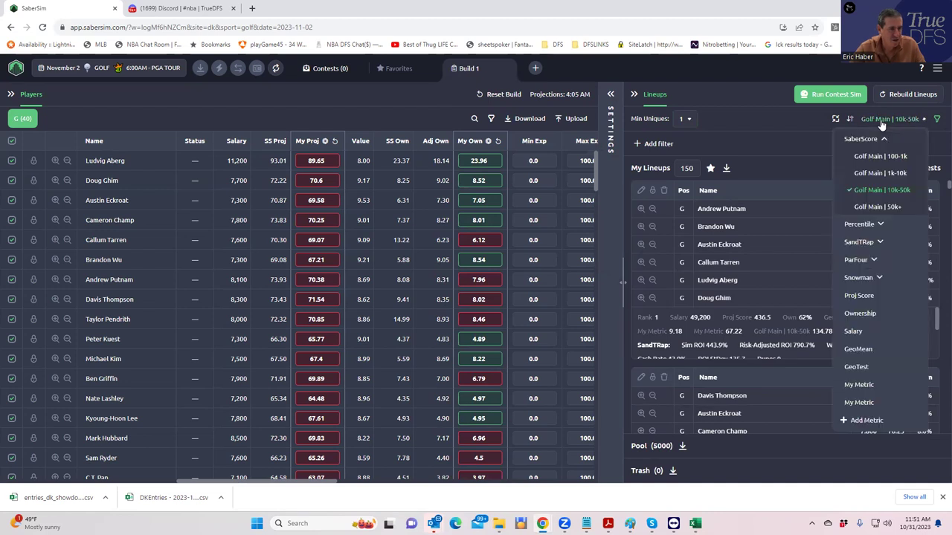
{"action": "left_click", "coordinate": [871, 243]}
{"action": "left_click", "coordinate": [860, 276]}
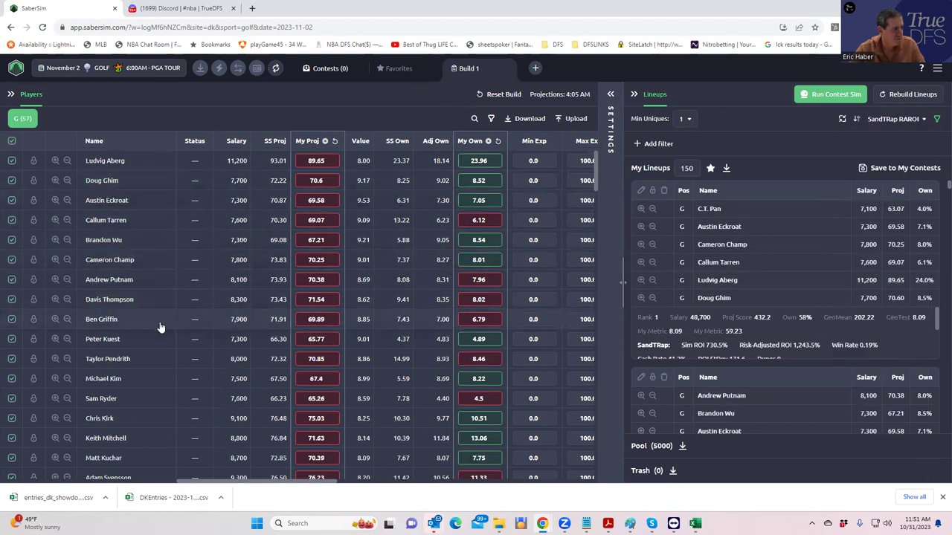
{"action": "left_click", "coordinate": [901, 120]}
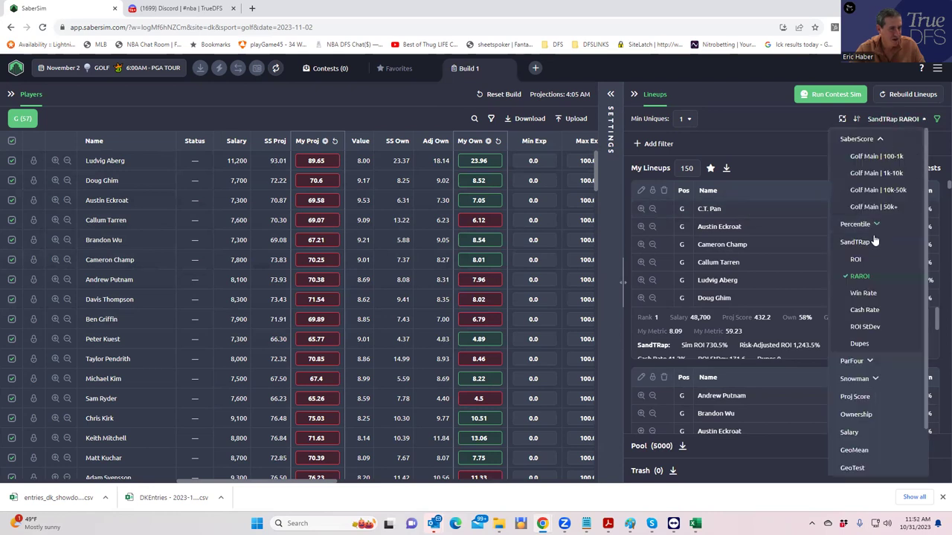
{"action": "left_click", "coordinate": [865, 363]}
{"action": "left_click", "coordinate": [859, 395]}
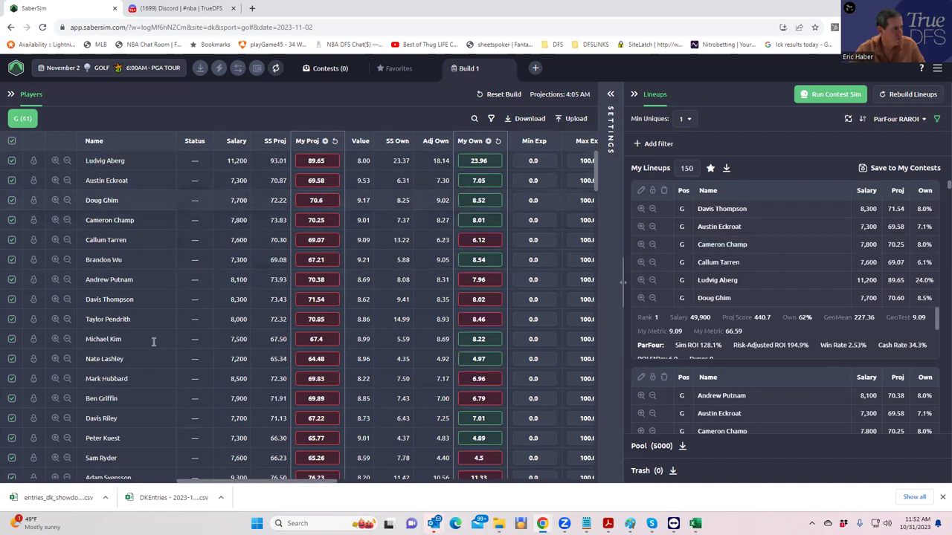
{"action": "left_click", "coordinate": [898, 119]}
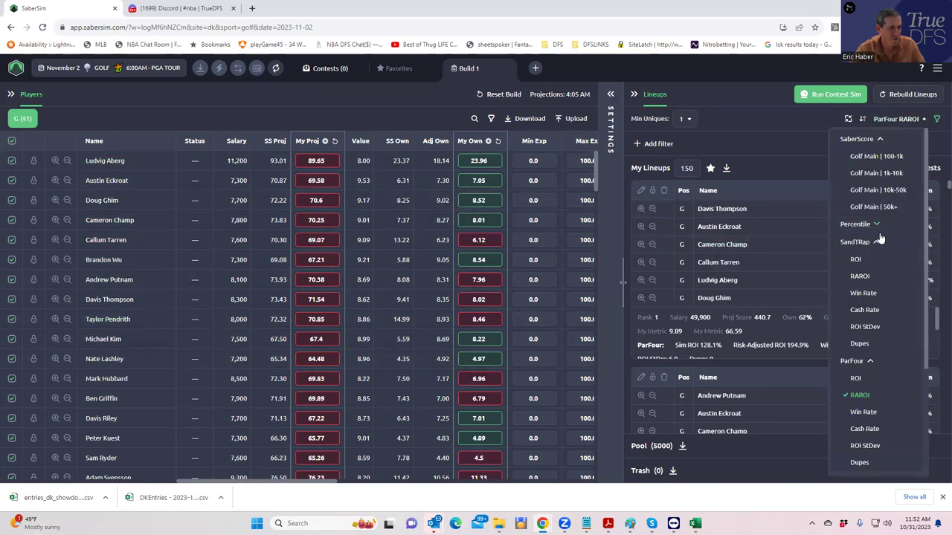
{"action": "scroll", "coordinate": [884, 349], "scroll_direction": "down", "scroll_amount": 2}
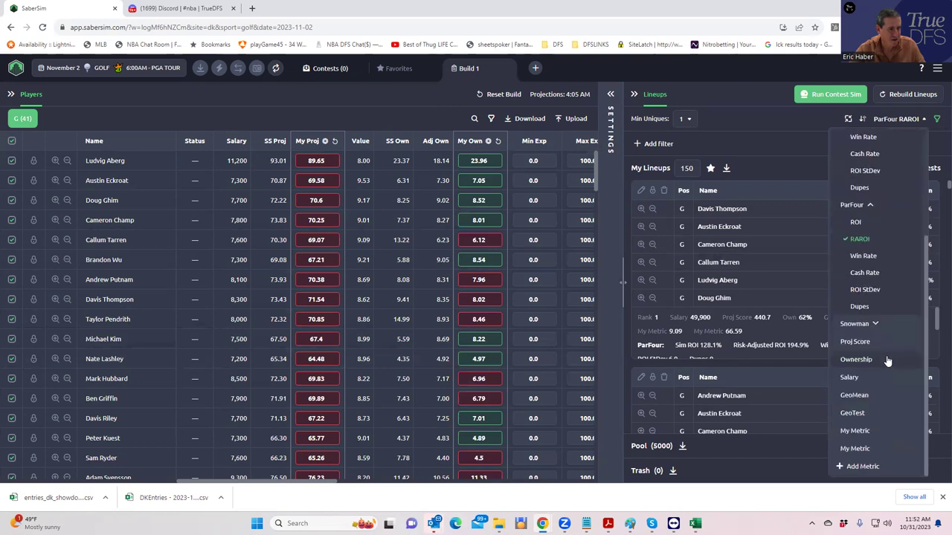
{"action": "left_click", "coordinate": [860, 358]}
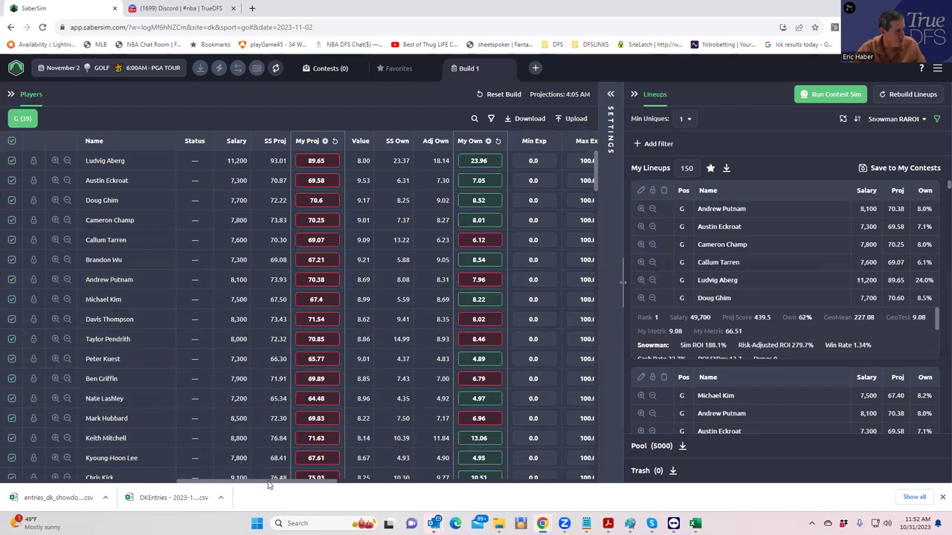
Set Min Uniques to 2, then 3, cutting the top golfer's exposure from 90% to 48.7%
{"action": "left_click_drag", "start_coordinate": [272, 487], "coordinate": [354, 495]}
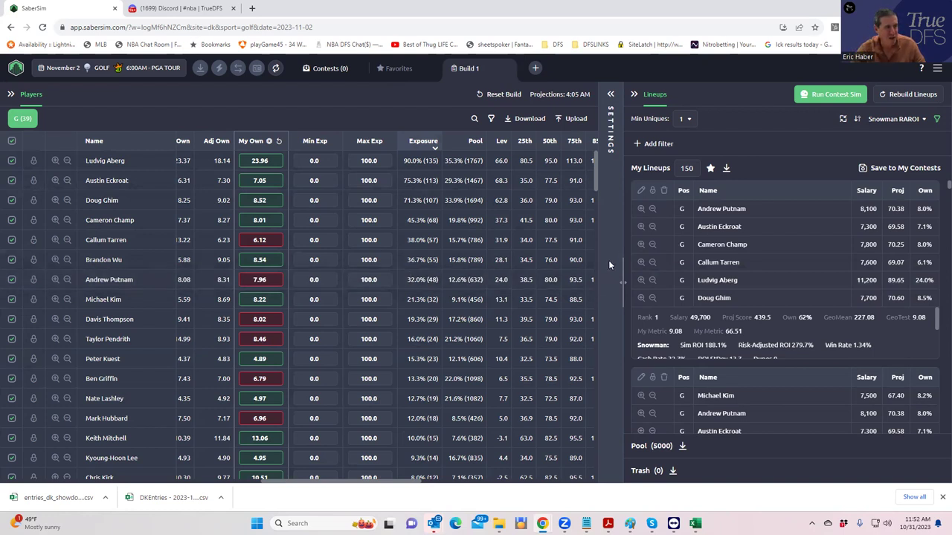
{"action": "left_click", "coordinate": [690, 121]}
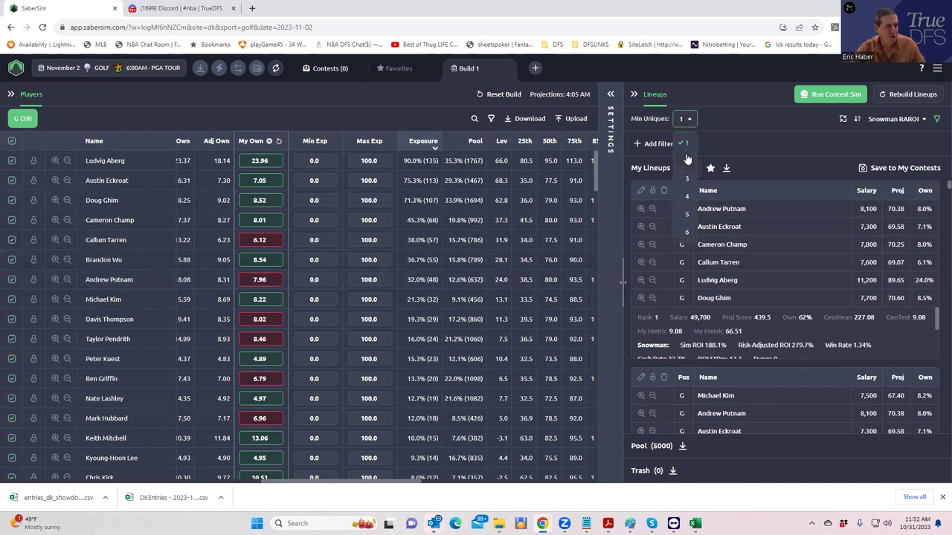
{"action": "left_click", "coordinate": [685, 156]}
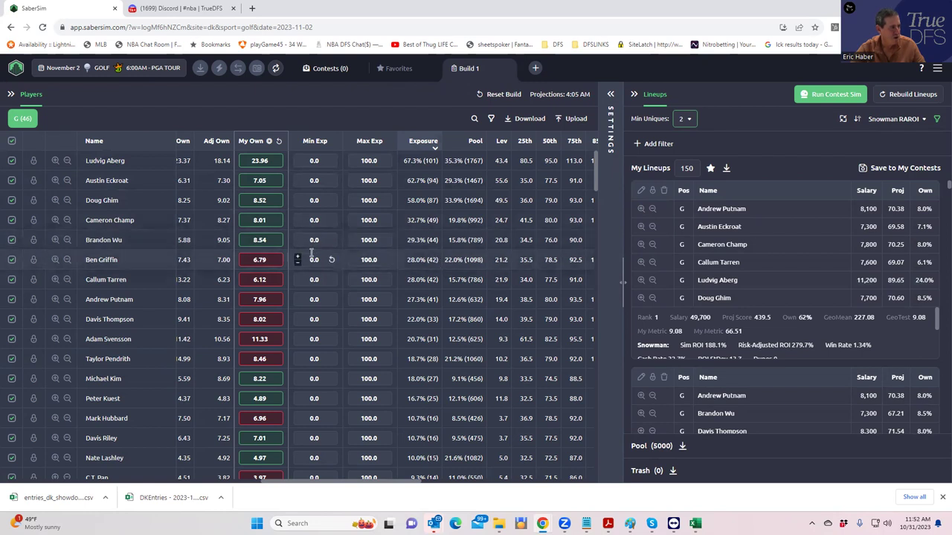
{"action": "left_click", "coordinate": [686, 120]}
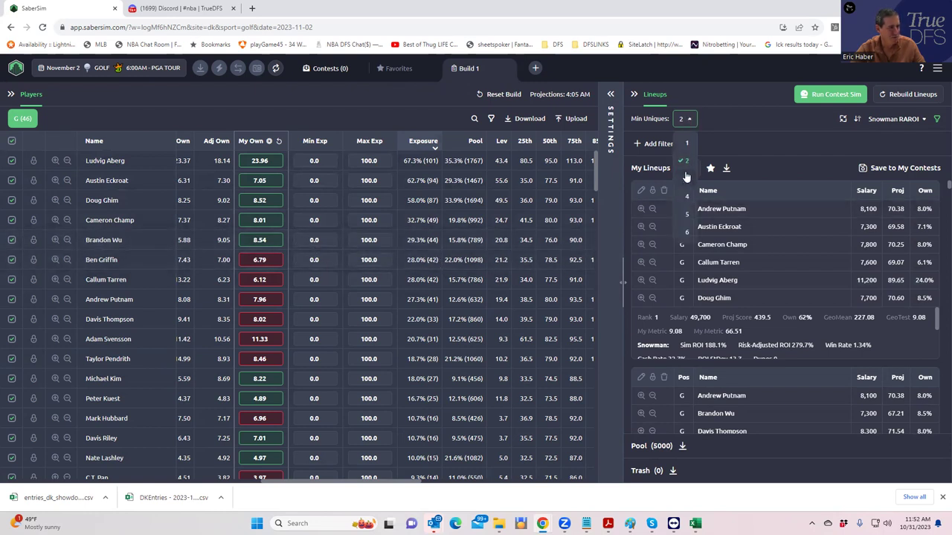
{"action": "left_click", "coordinate": [686, 178]}
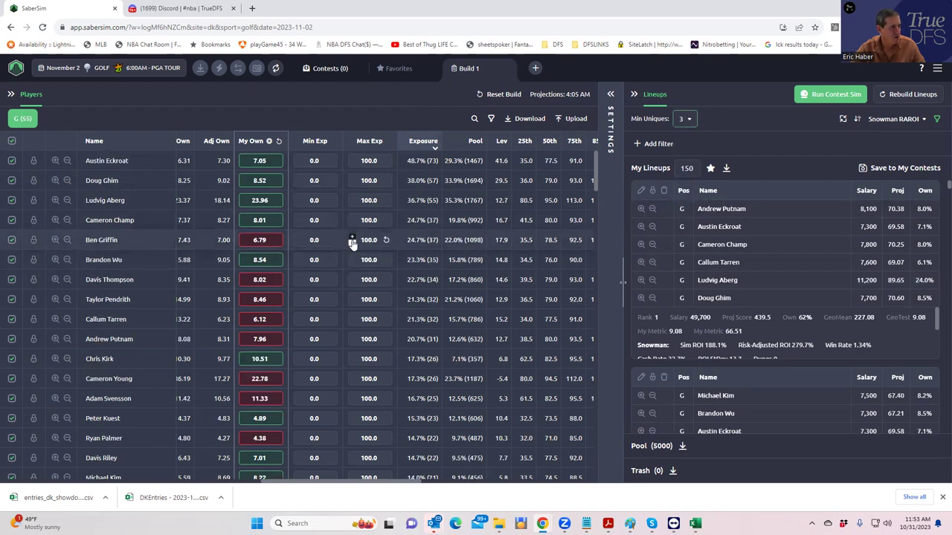